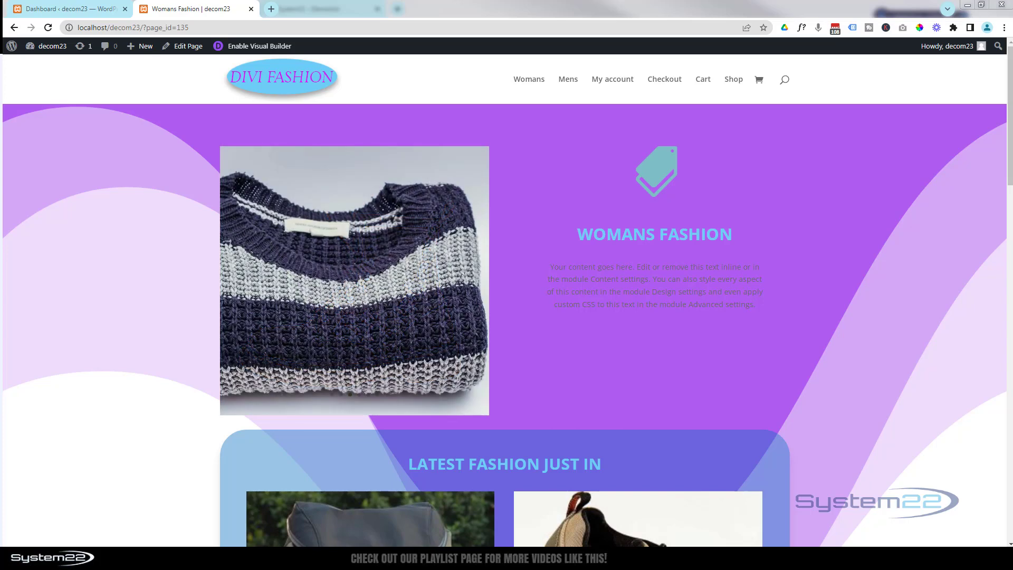
# Review the Latest Fashion Just In section and the product page its Utility Backpack item links to
pyautogui.moveTo(1010, 91); pyautogui.dragTo(1009, 170)
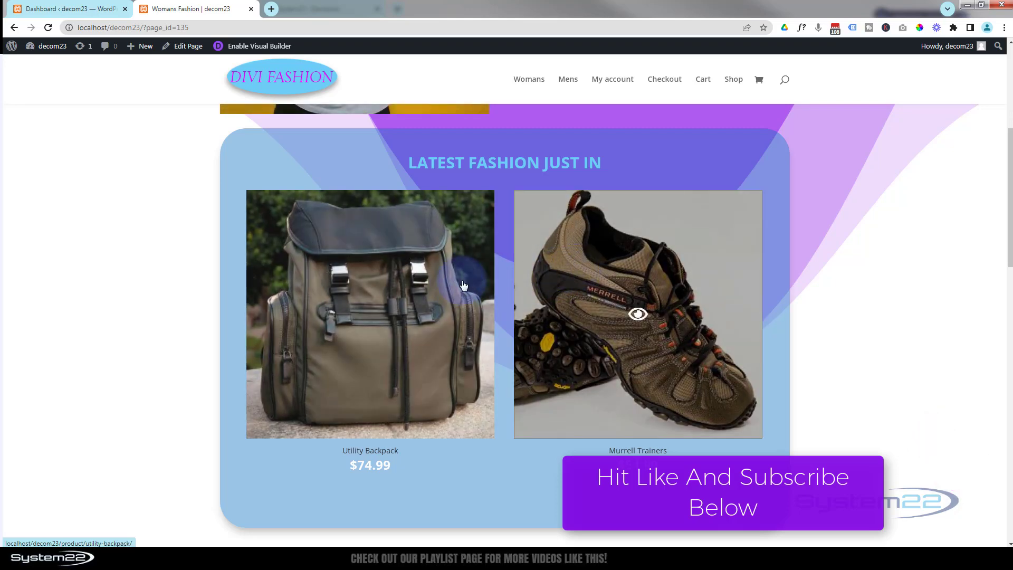
pyautogui.click(399, 314)
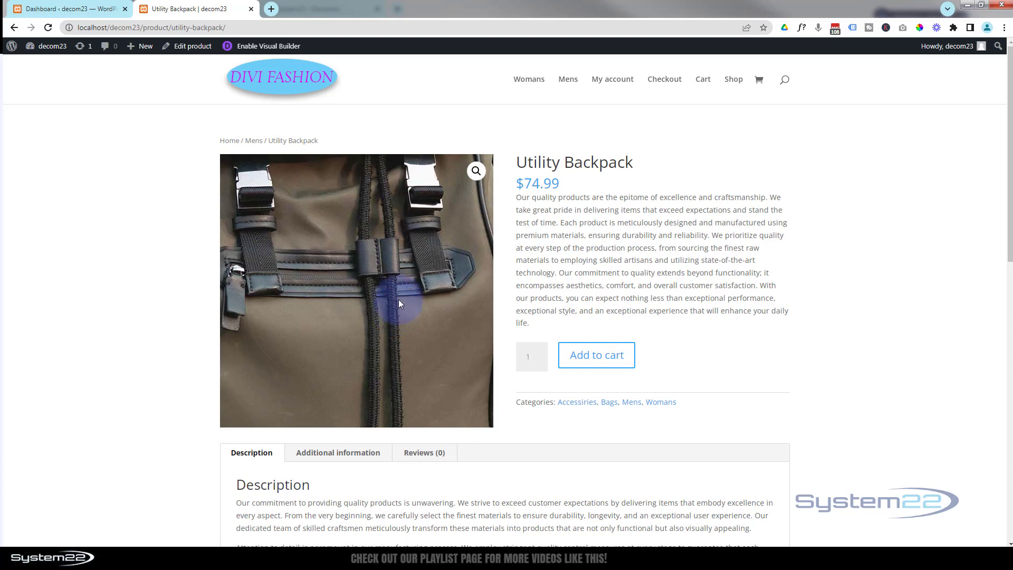
pyautogui.click(15, 26)
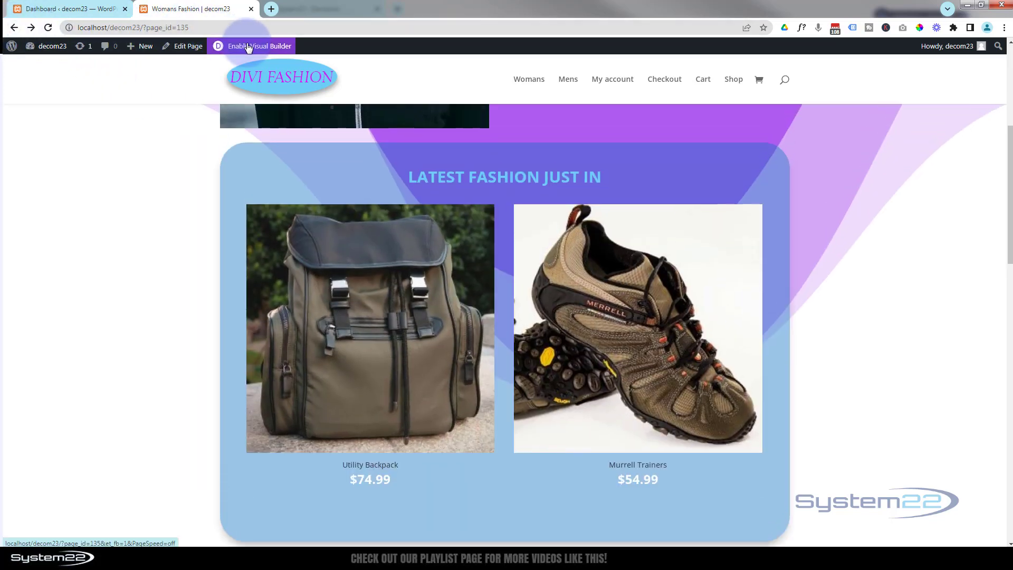
# Enable the Visual Builder on the Womans Fashion page and delete the existing Latest Fashion Just In row
pyautogui.click(250, 48)
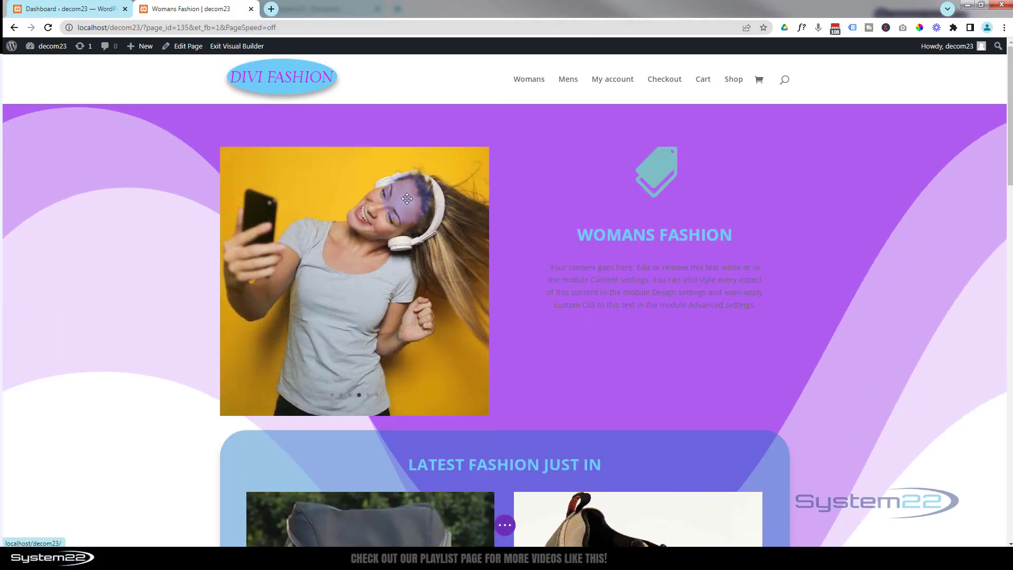
pyautogui.scroll(-5, 398, 201)
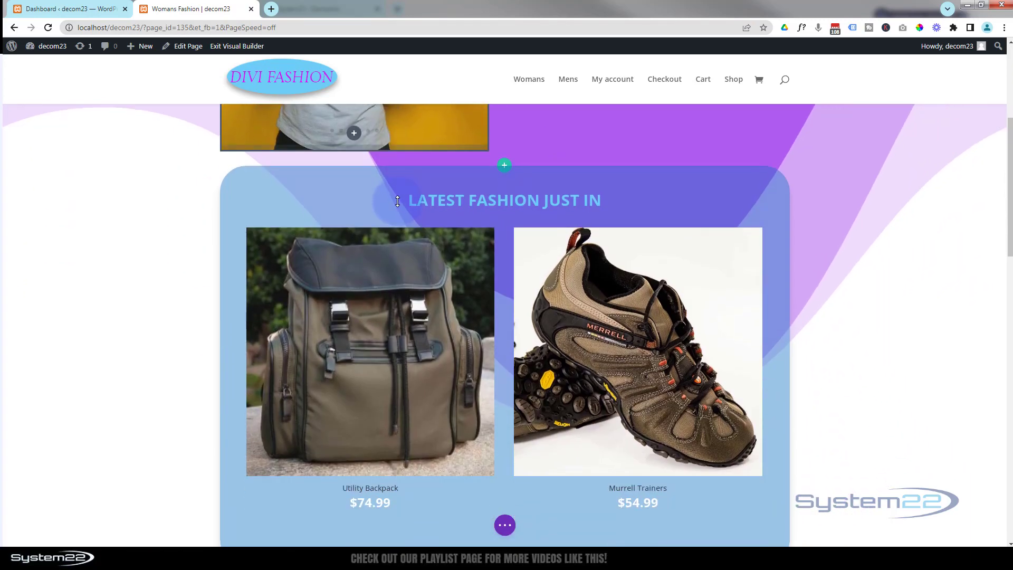
pyautogui.moveTo(397, 201)
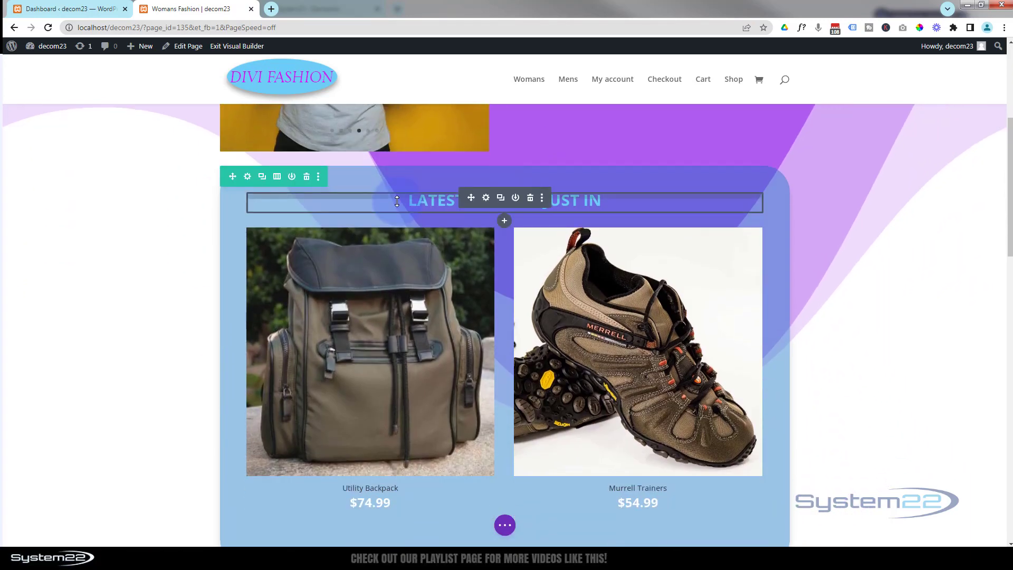
pyautogui.click(306, 177)
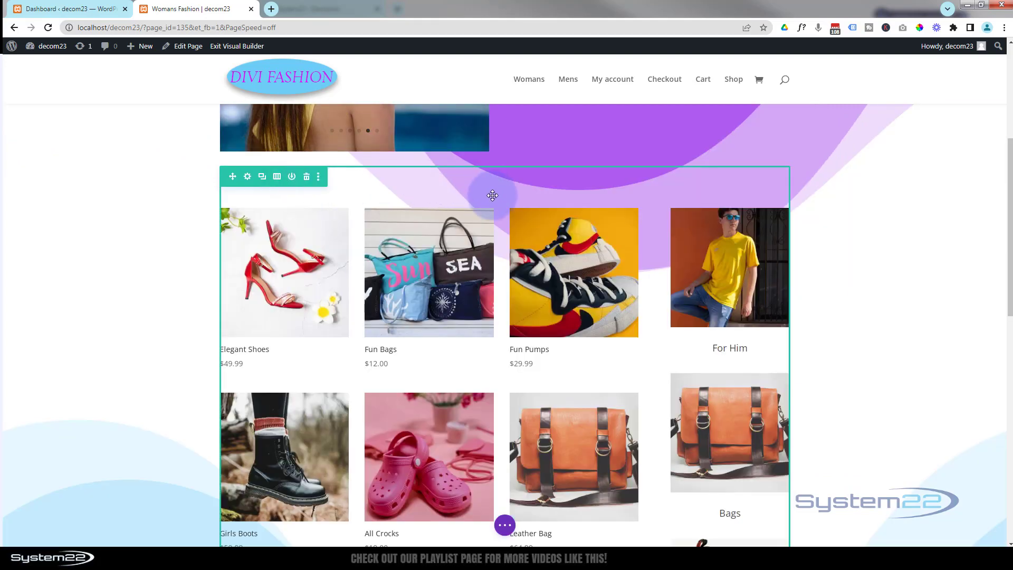
# Insert a single-column row between the Womans Fashion intro row and the product grid row
pyautogui.scroll(2, 493, 200)
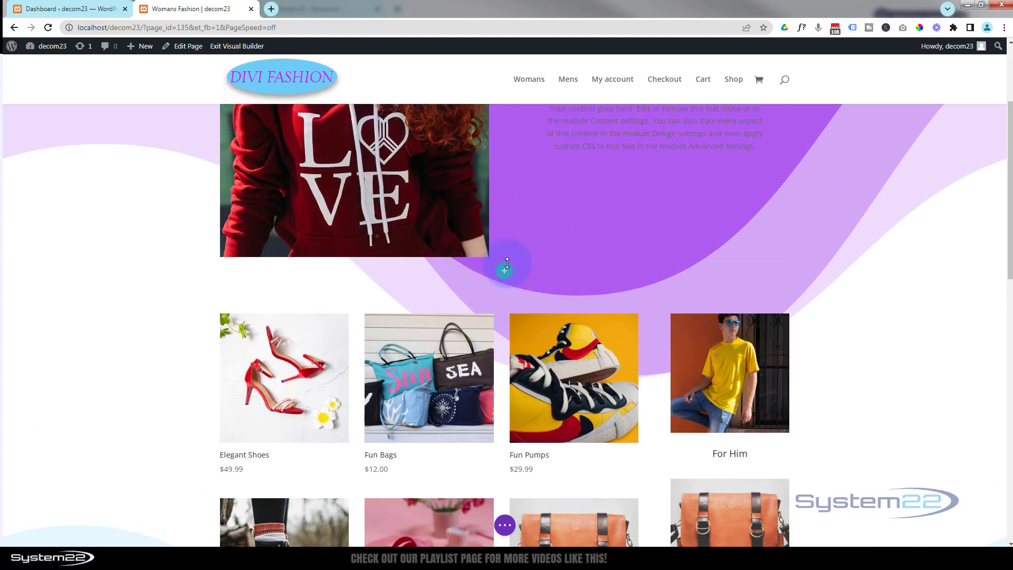
pyautogui.click(507, 263)
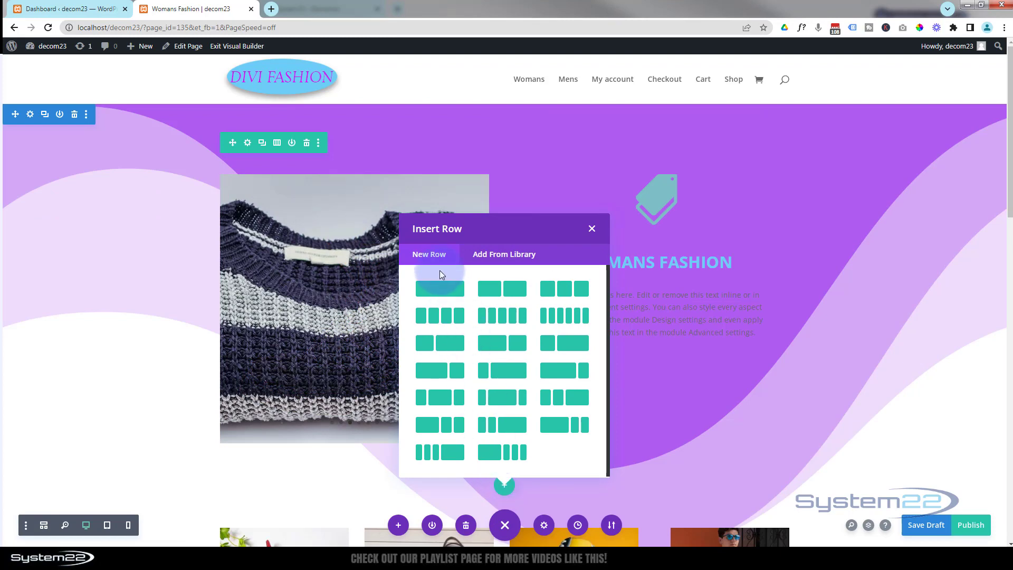
pyautogui.click(441, 293)
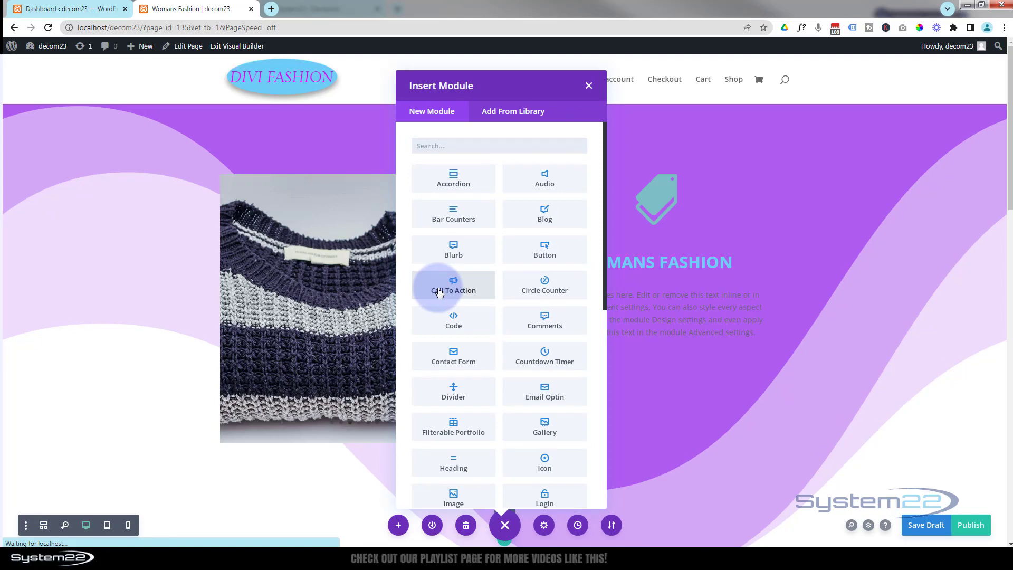
# Add a Woo Products module from the Woo Modules collection to the new row
pyautogui.scroll(-5, 499, 207)
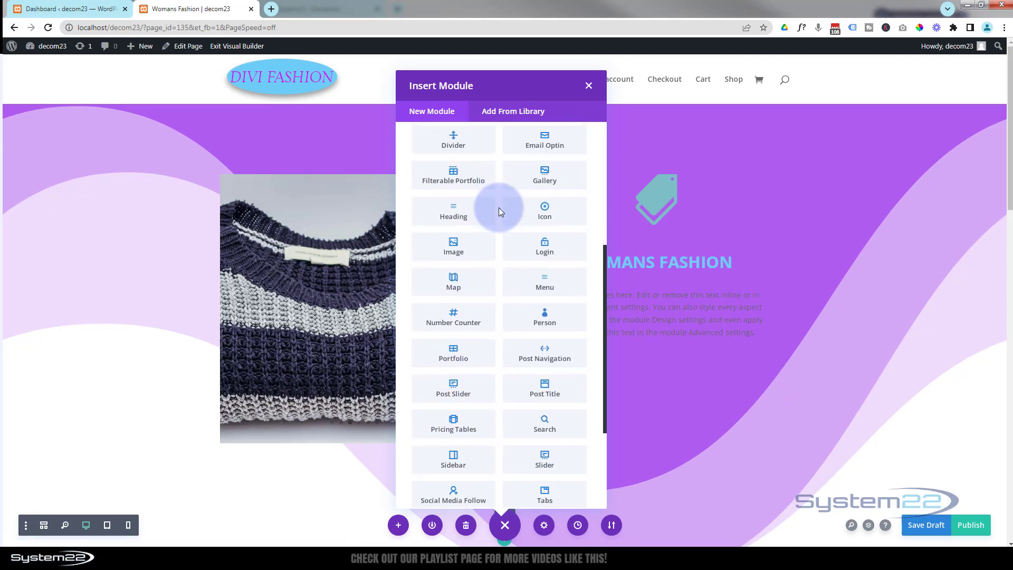
pyautogui.scroll(-3, 491, 311)
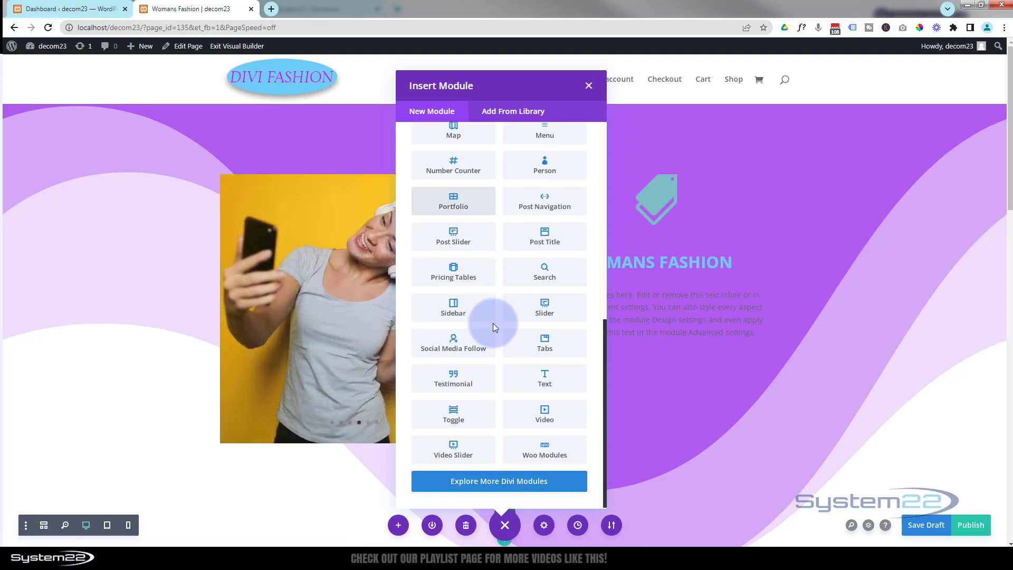
pyautogui.click(527, 452)
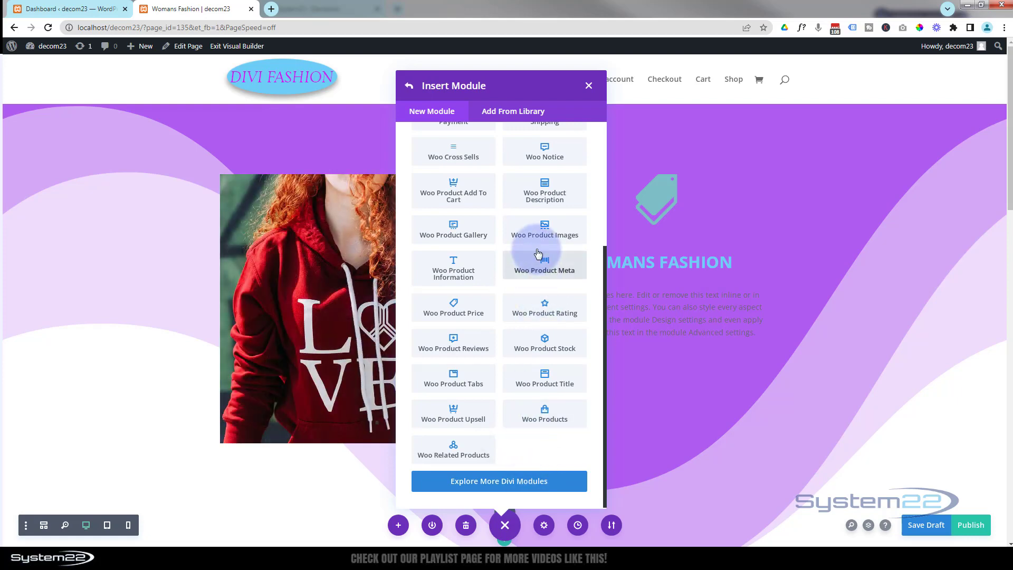
pyautogui.scroll(3, 544, 232)
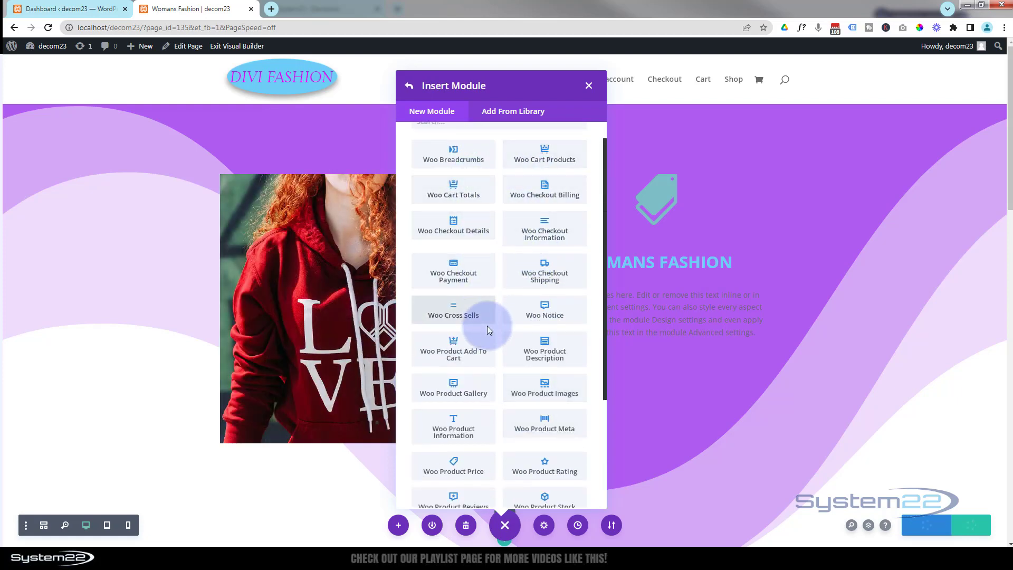
pyautogui.scroll(-3, 487, 325)
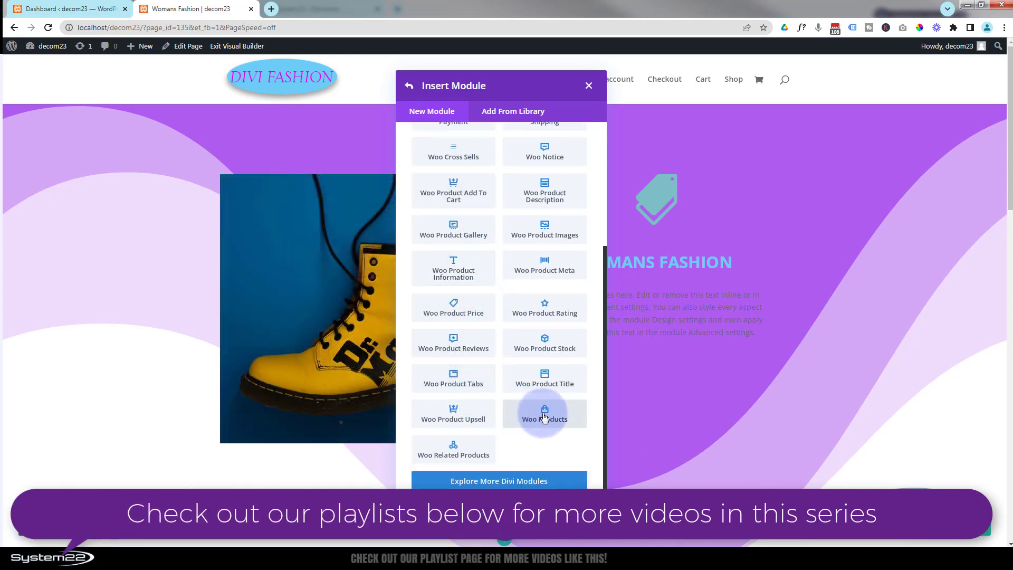
pyautogui.click(545, 417)
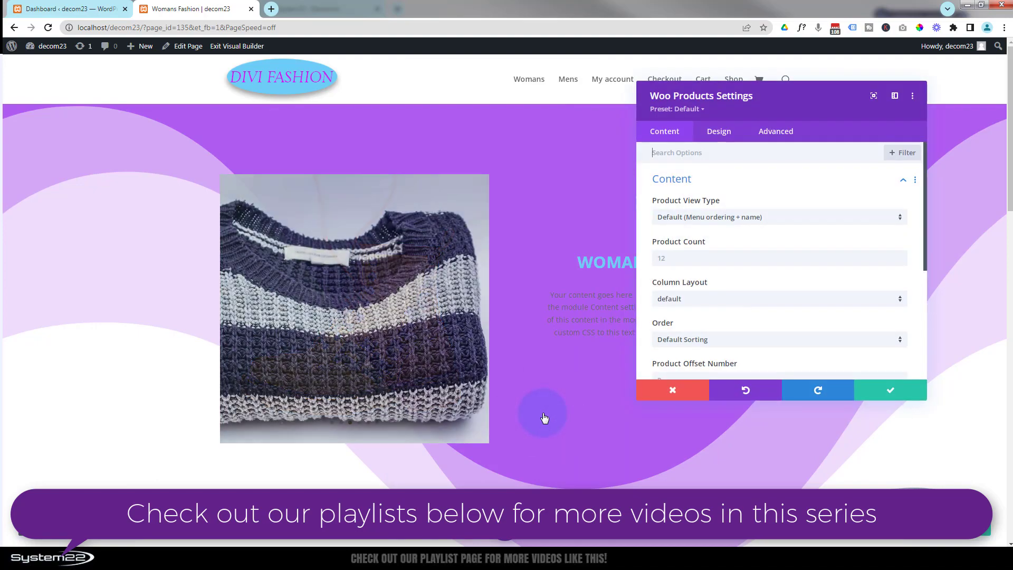
# Configure the Woo Products module to show Latest Products with a product count of 2 in 2 Columns
pyautogui.scroll(-2, 542, 388)
pyautogui.scroll(-3, 528, 369)
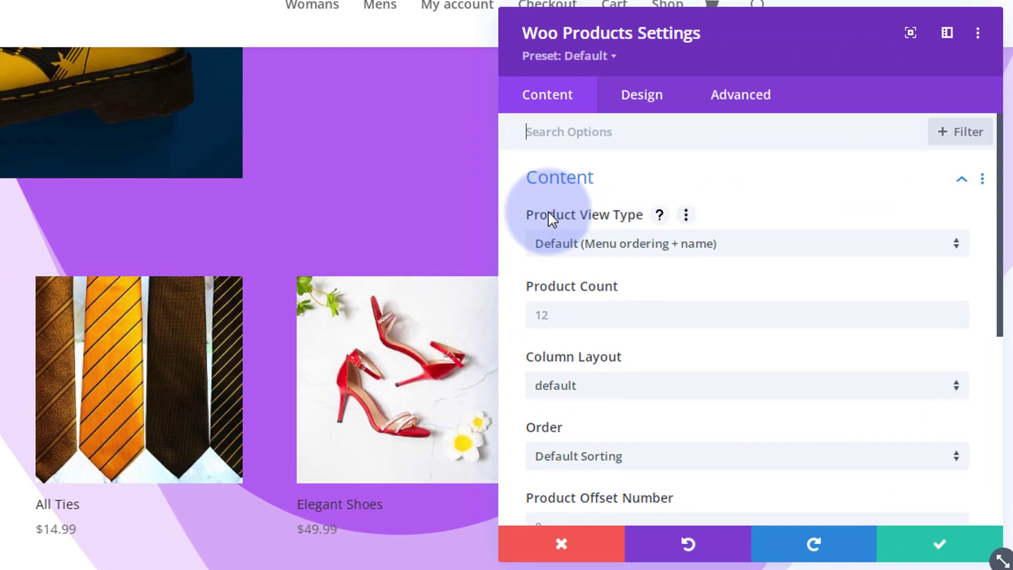
pyautogui.click(822, 252)
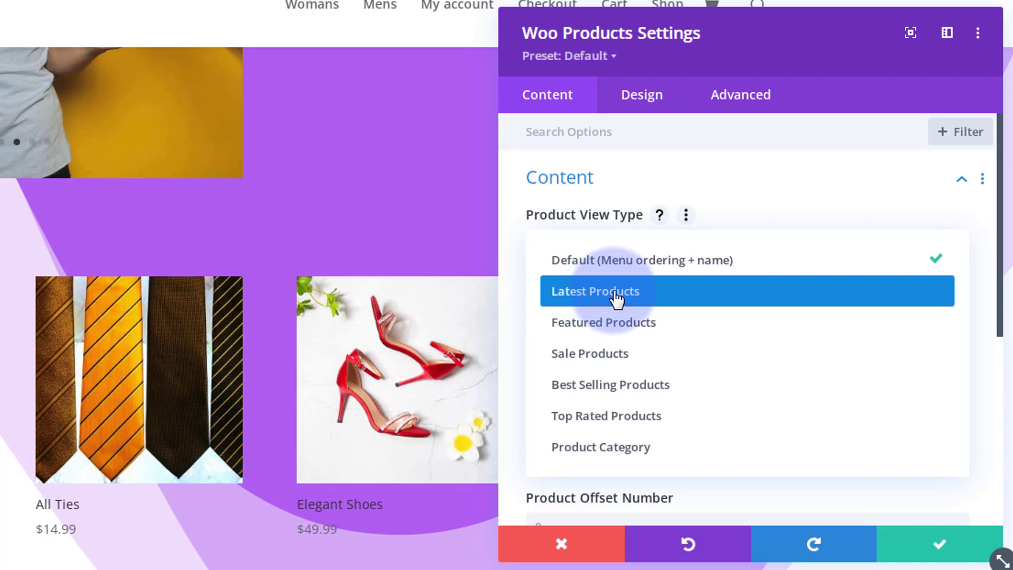
pyautogui.click(616, 293)
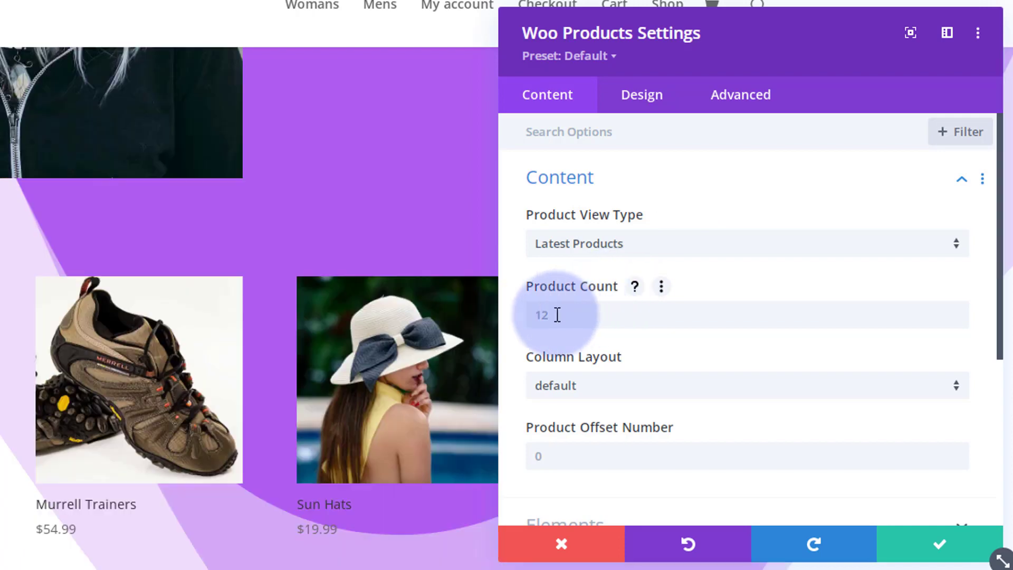
pyautogui.click(543, 314)
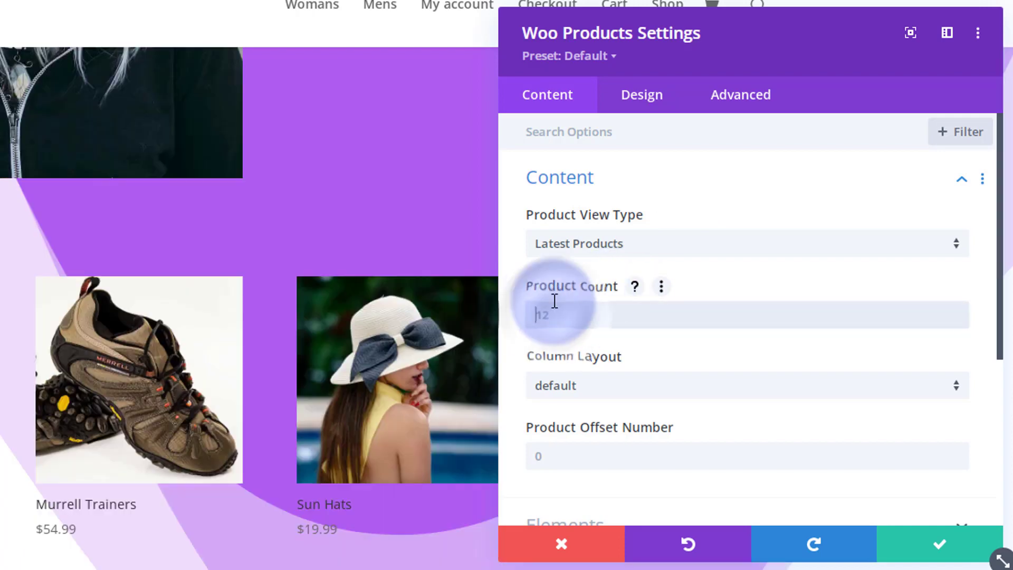
pyautogui.write('2')
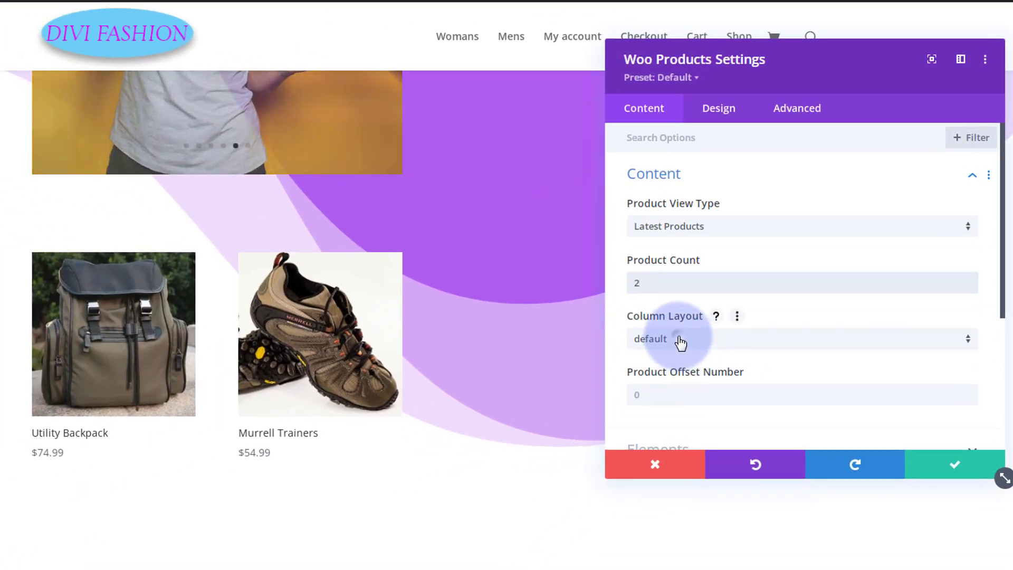
pyautogui.click(680, 342)
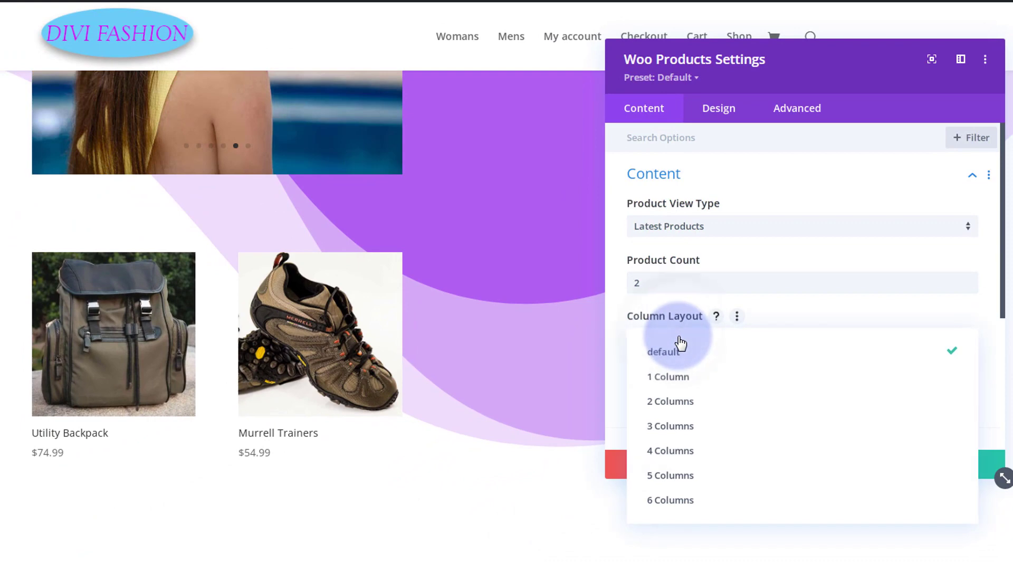
pyautogui.click(682, 409)
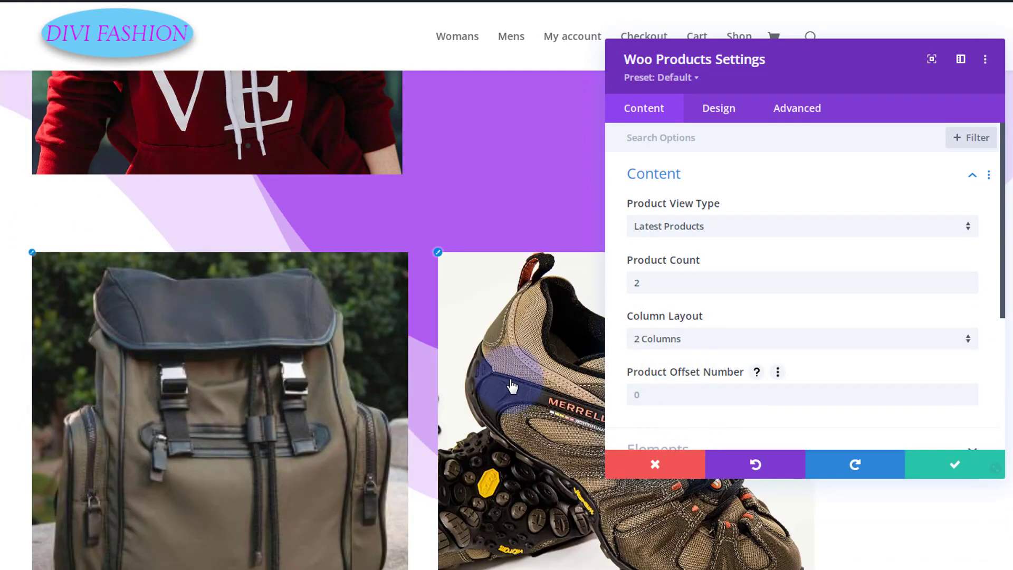
# Examine the module's Elements options for pagination, name, image, price, rating and sale badge
pyautogui.scroll(-1, 728, 359)
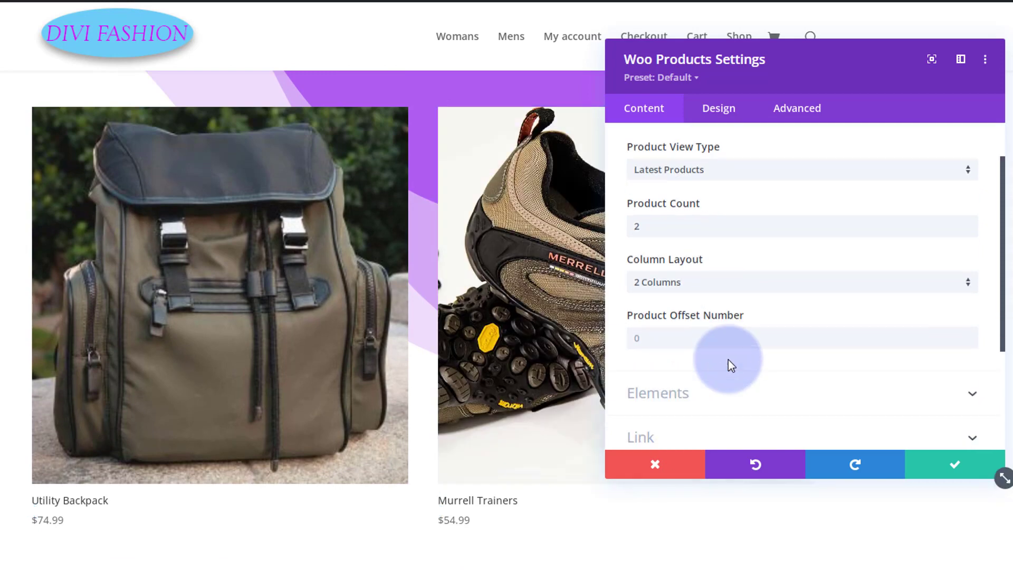
pyautogui.scroll(-2, 728, 364)
pyautogui.click(726, 313)
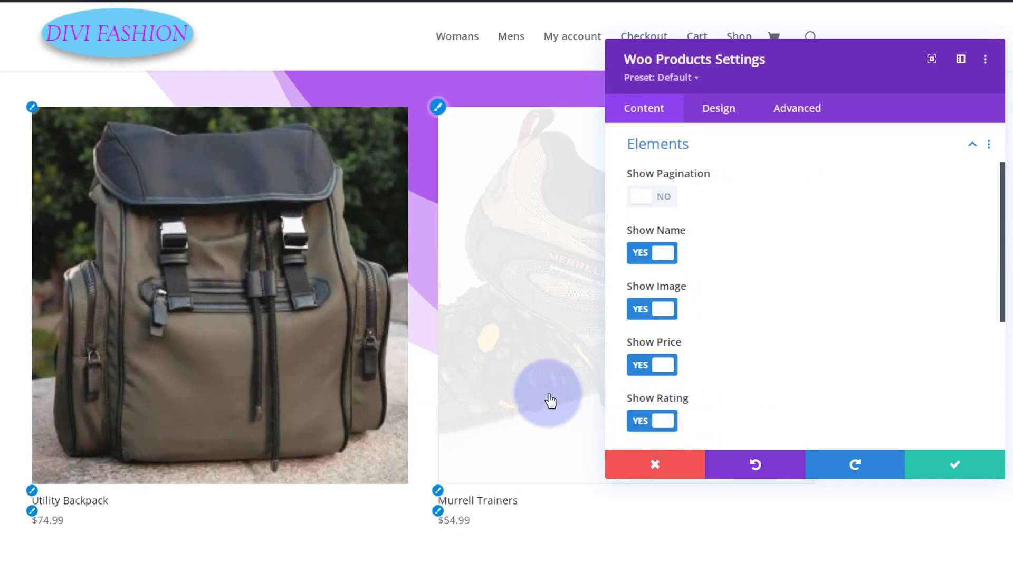
pyautogui.scroll(-3, 707, 343)
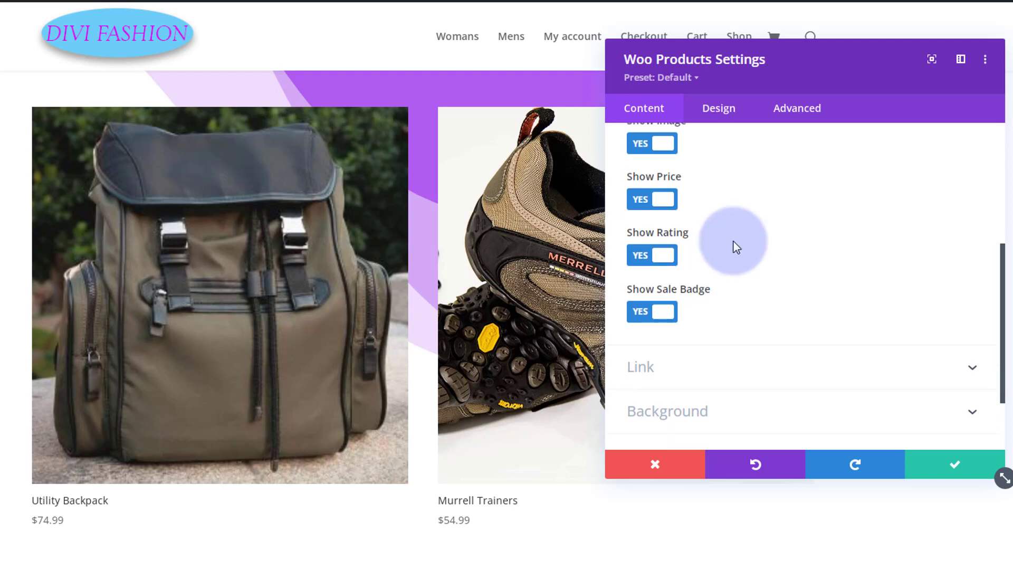
pyautogui.scroll(-2, 735, 242)
pyautogui.click(55, 509)
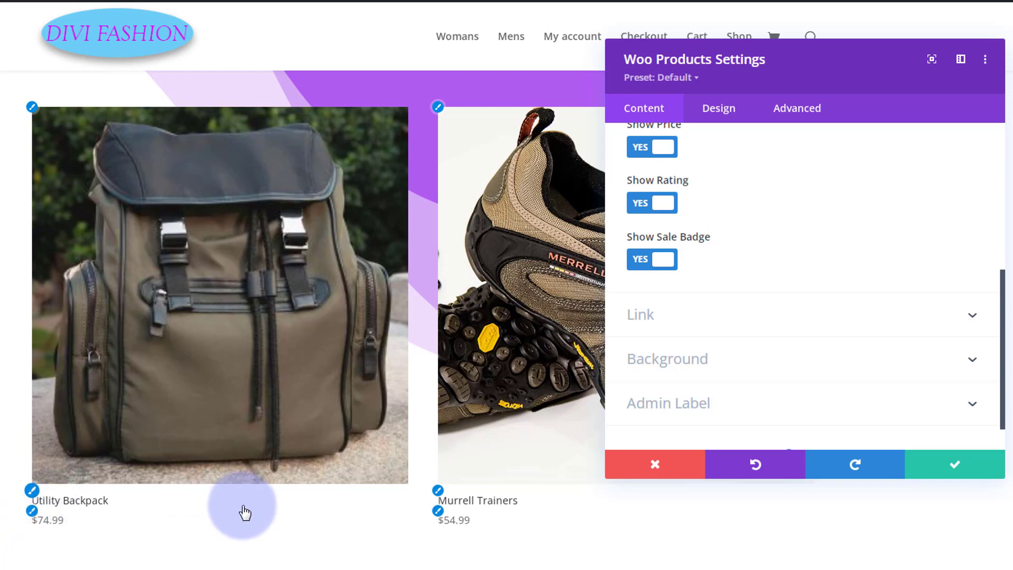
# Center the text alignment of the products in the module's design settings
pyautogui.click(714, 110)
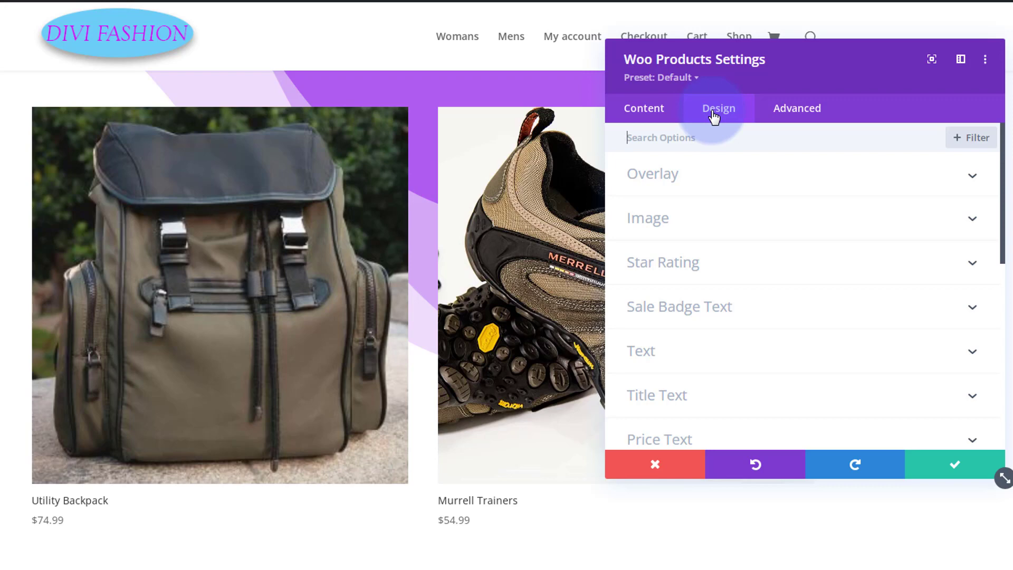
pyautogui.click(706, 351)
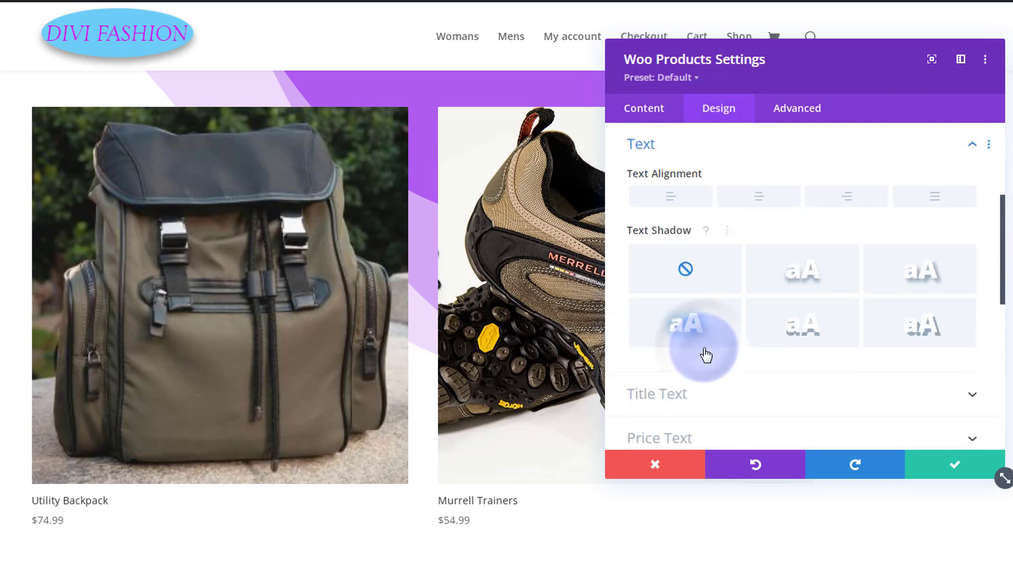
pyautogui.click(760, 196)
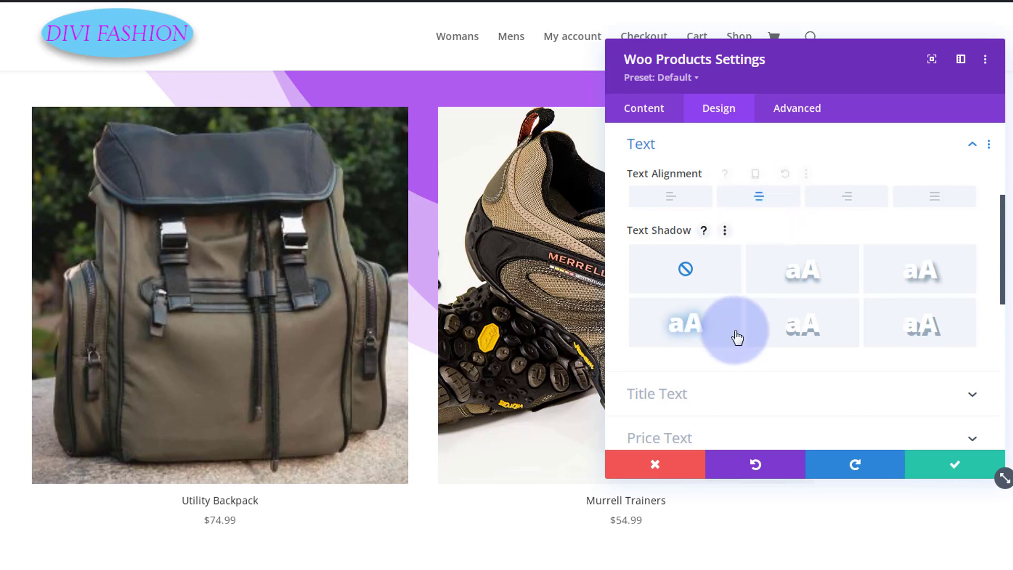
# Set the products' price text size to 30px
pyautogui.scroll(-3, 736, 336)
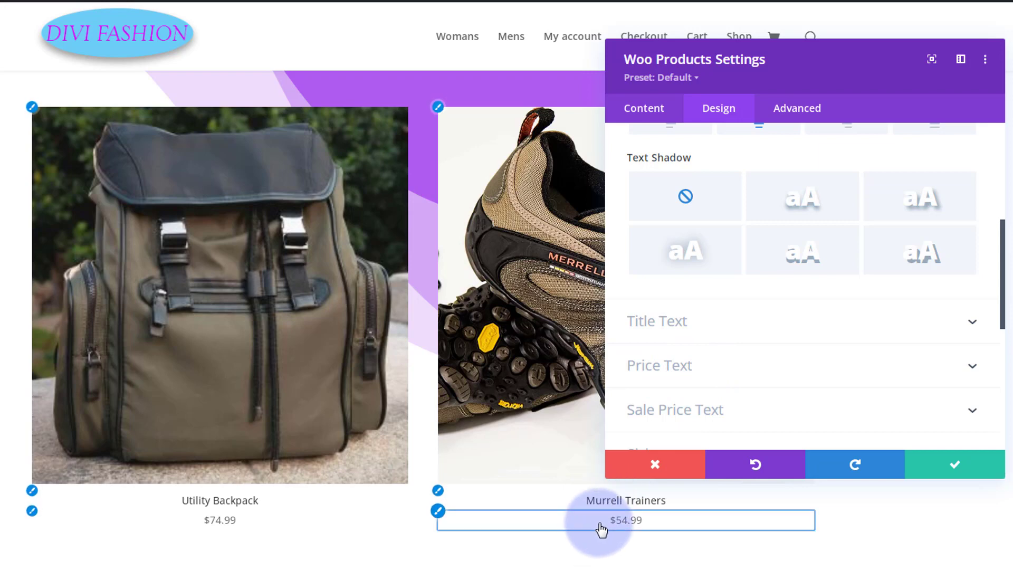
pyautogui.click(439, 513)
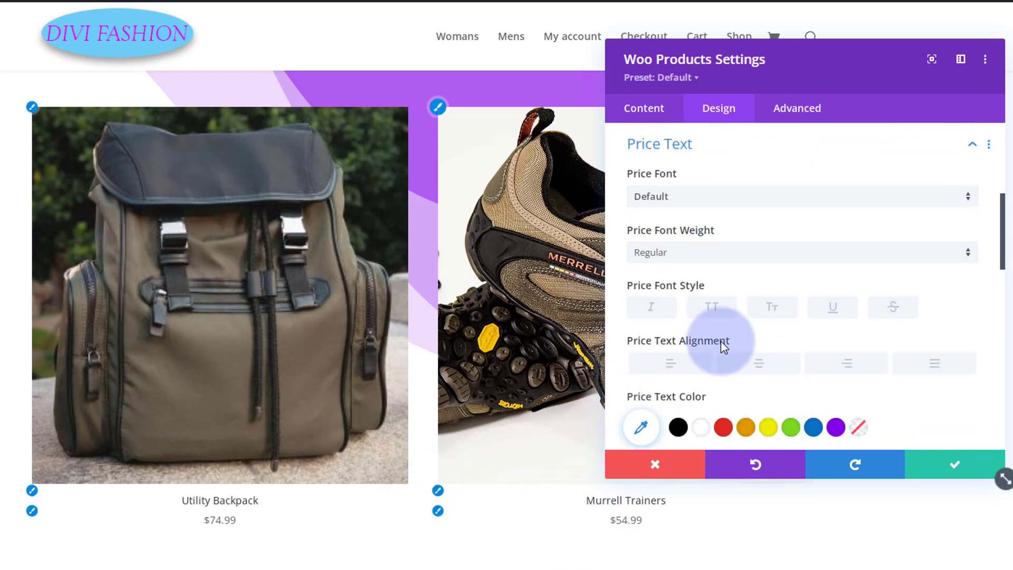
pyautogui.scroll(-3, 752, 346)
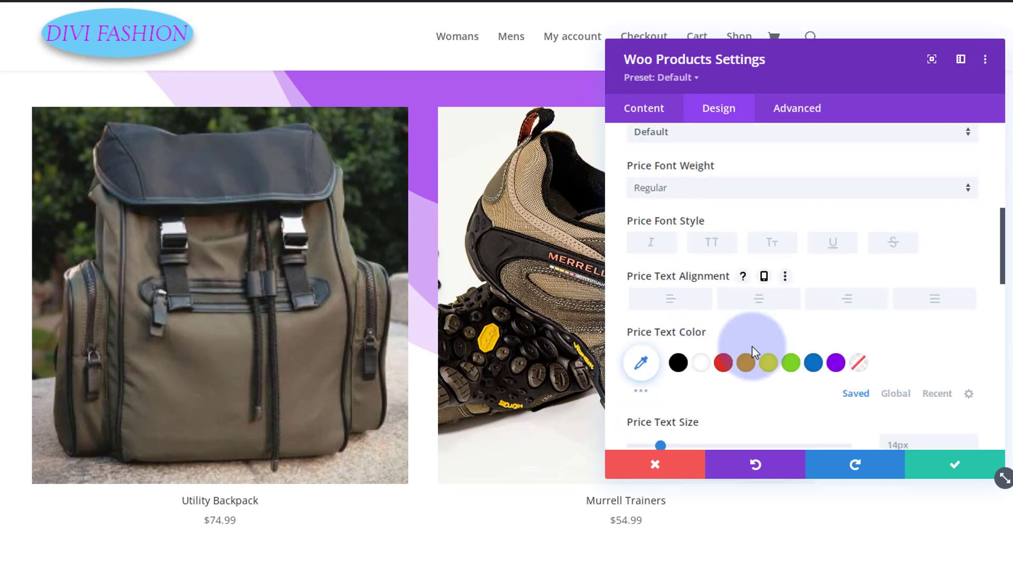
pyautogui.click(890, 363)
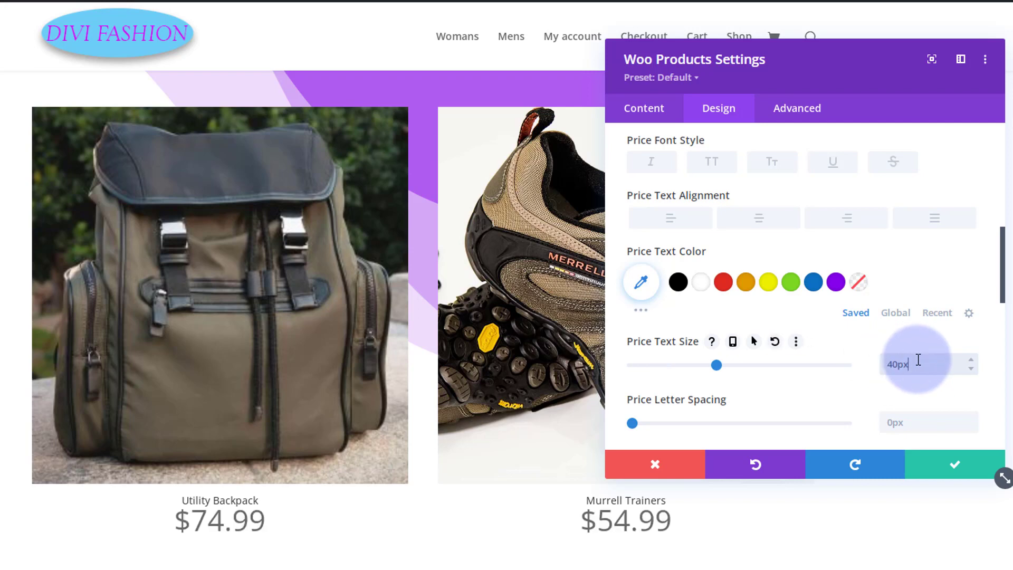
pyautogui.moveTo(886, 364); pyautogui.dragTo(893, 364)
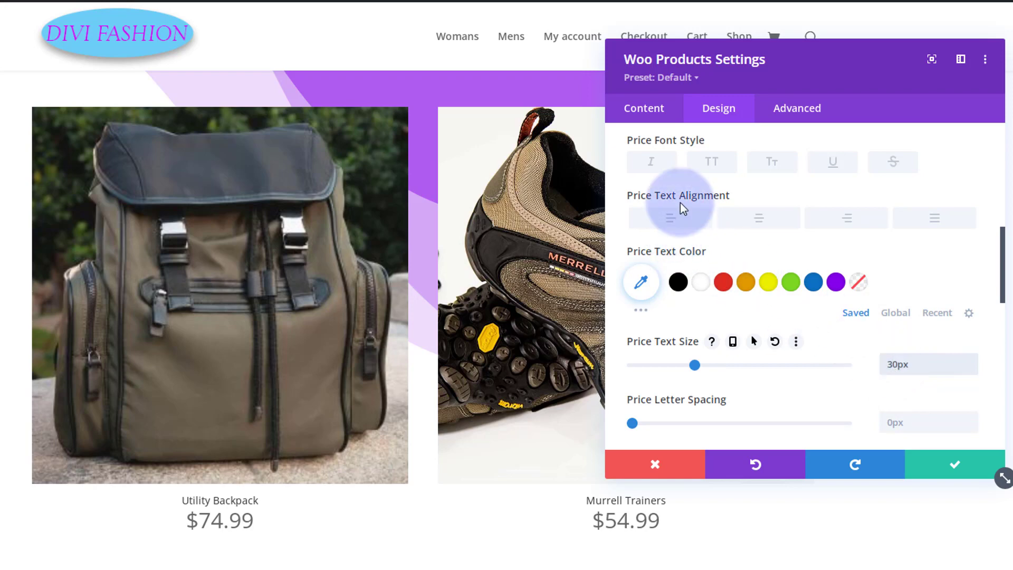
# Set the products' price font weight to Bold
pyautogui.scroll(2, 686, 206)
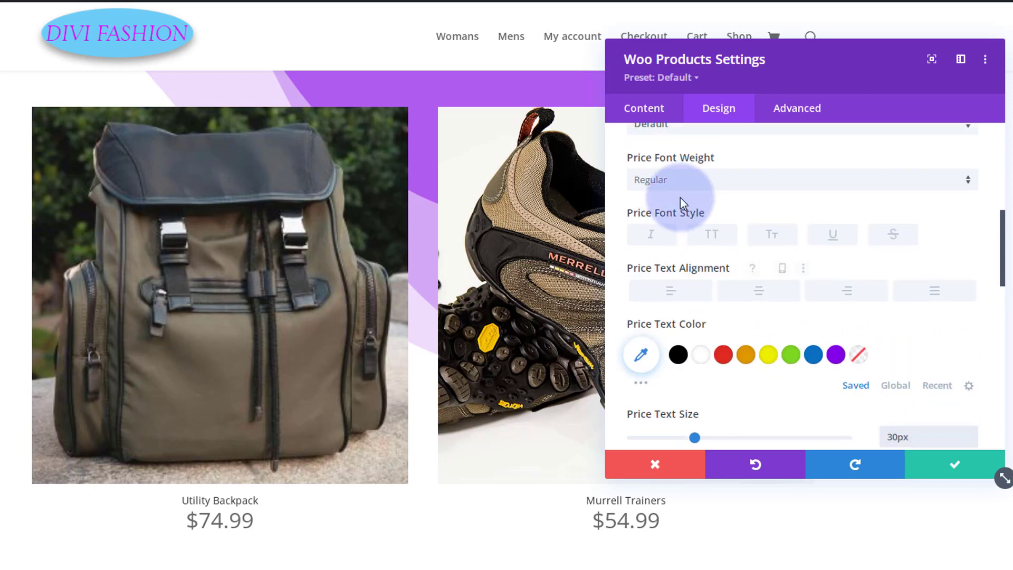
pyautogui.click(685, 182)
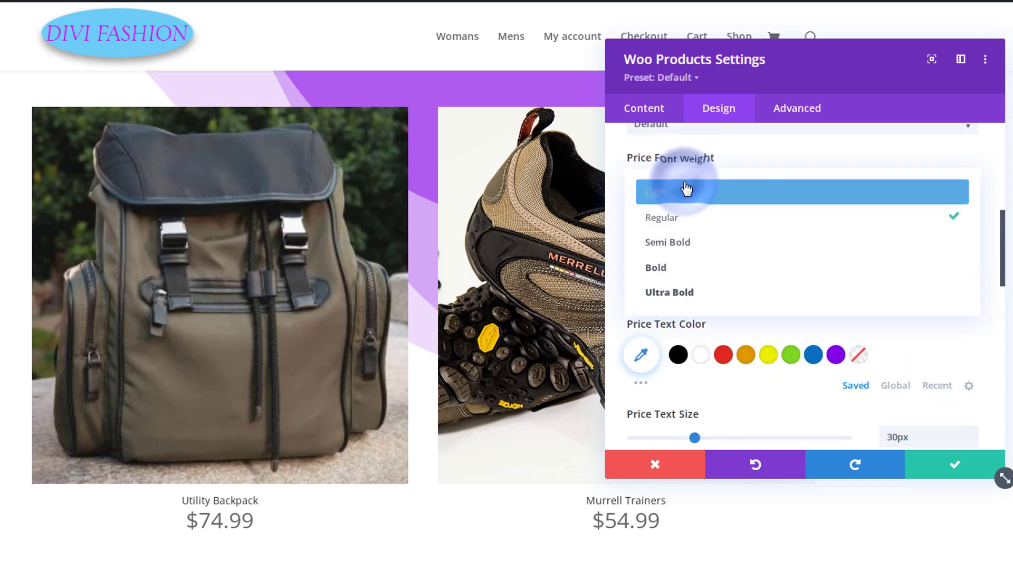
pyautogui.click(696, 268)
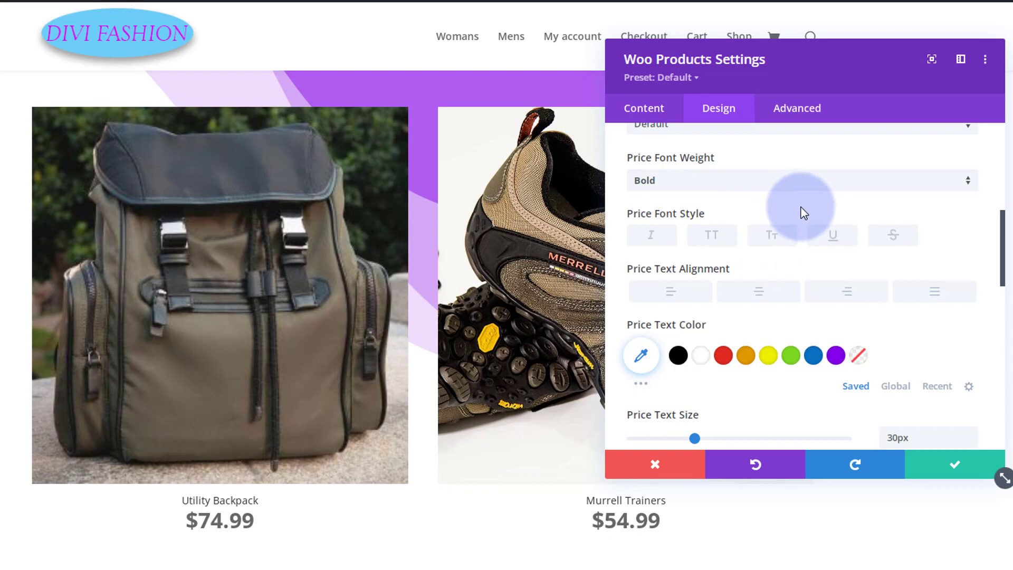
# Set the product image overlay's icon color to white and its background color to black
pyautogui.scroll(10, 802, 211)
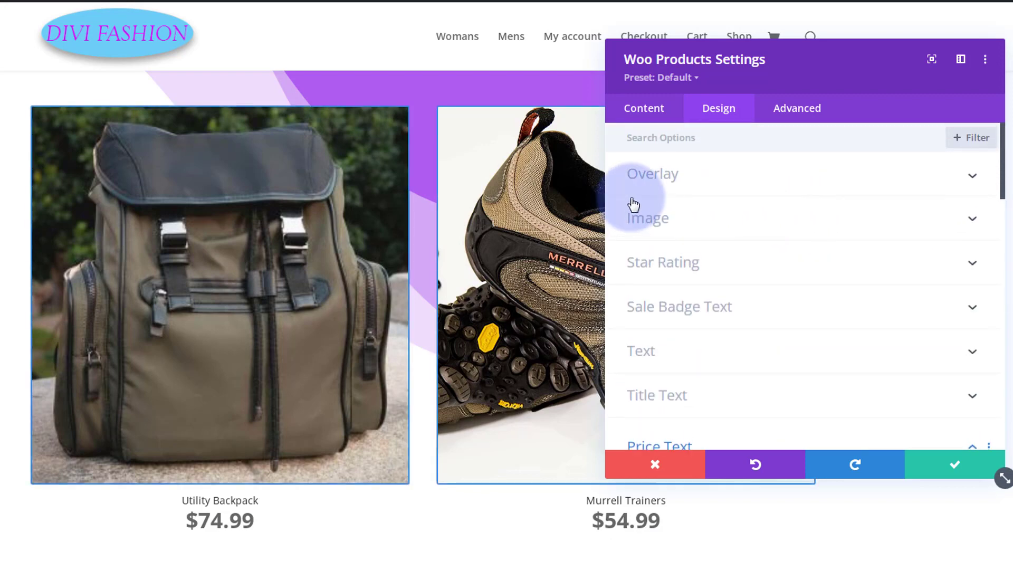
pyautogui.click(745, 183)
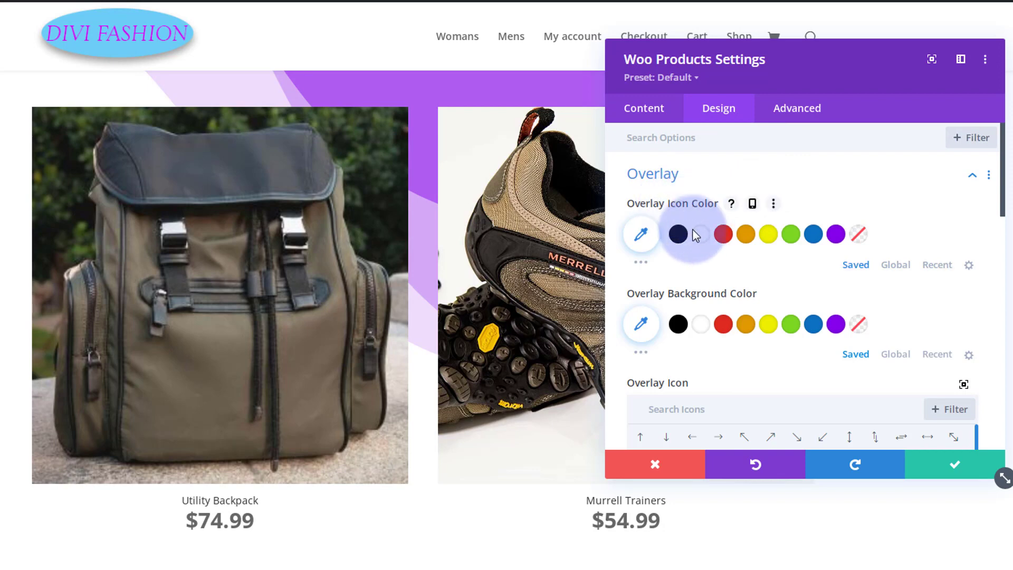
pyautogui.click(702, 238)
pyautogui.scroll(-2, 709, 240)
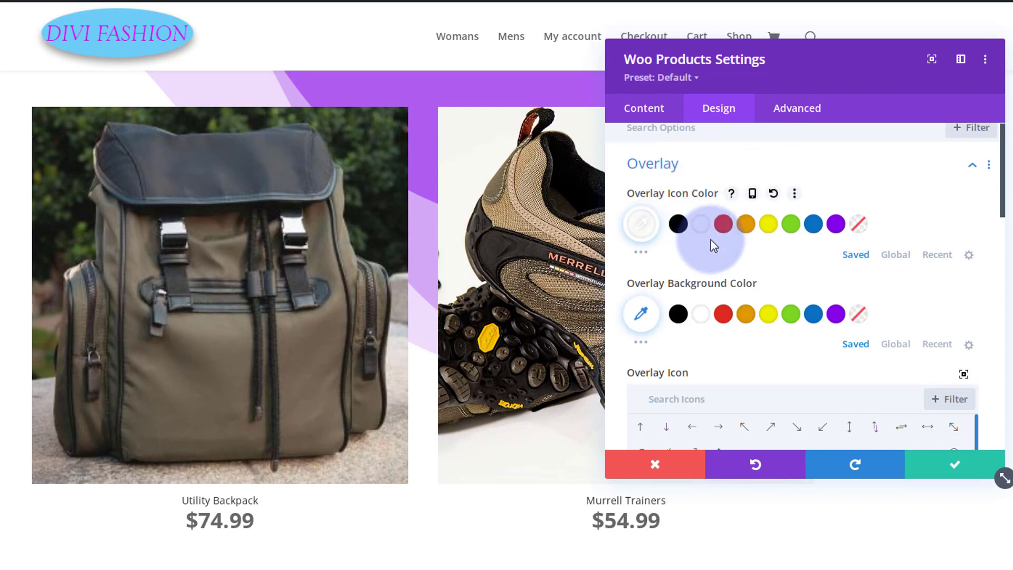
pyautogui.click(677, 254)
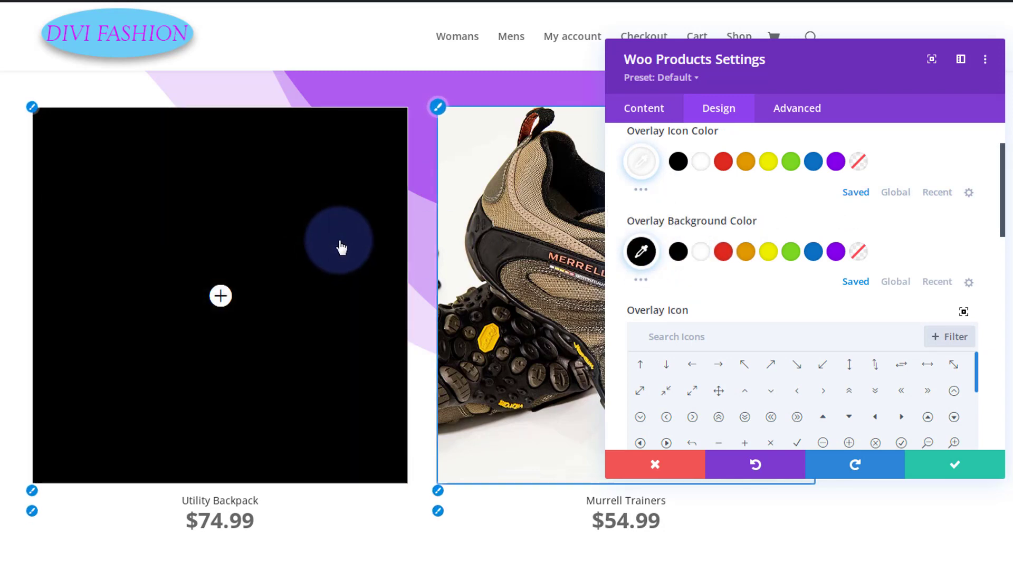
# Make the black overlay background semi-transparent at rgba(0,0,0,0.26) and preview it on the product image
pyautogui.click(667, 249)
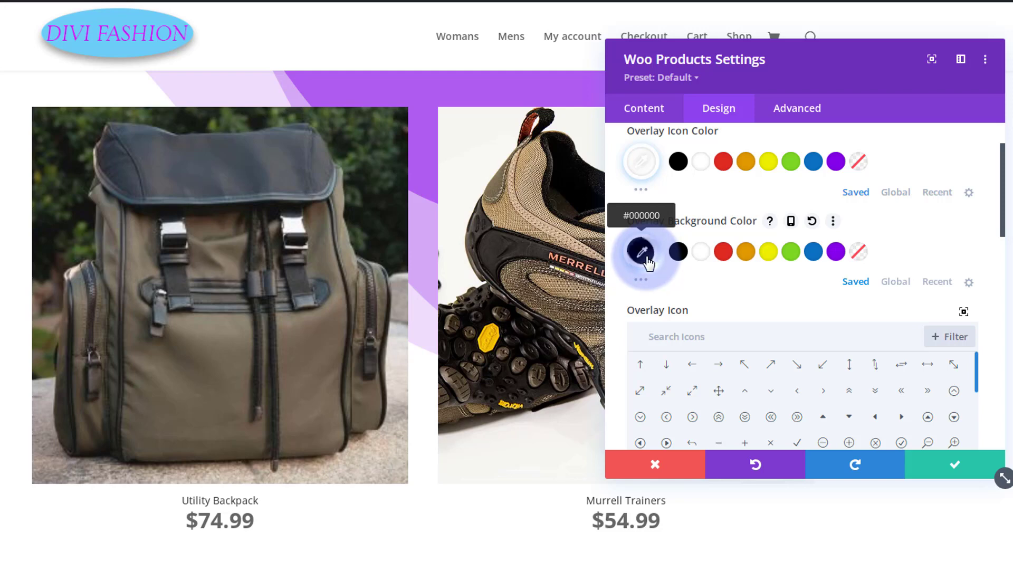
pyautogui.click(647, 259)
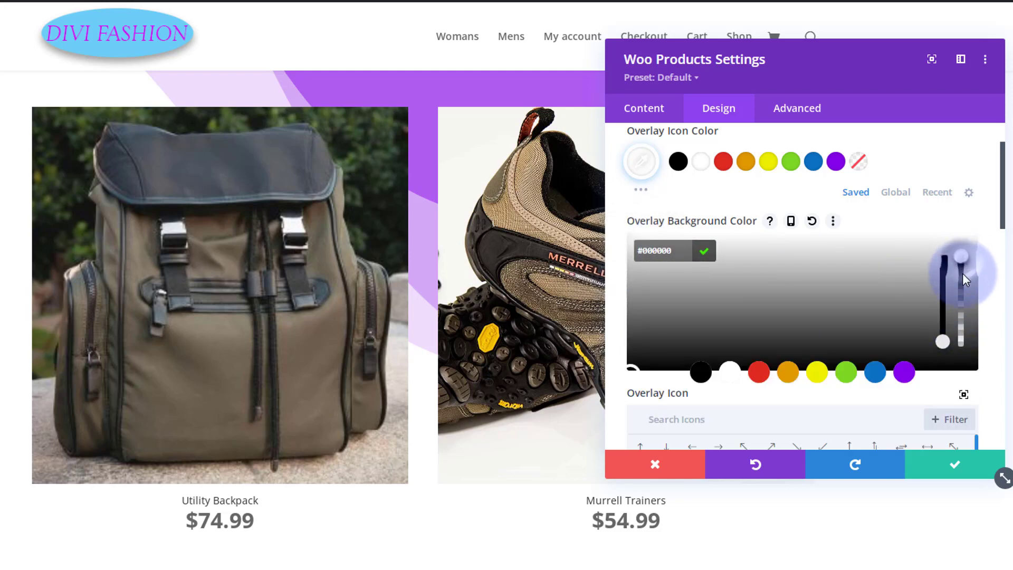
pyautogui.moveTo(962, 273); pyautogui.dragTo(961, 330)
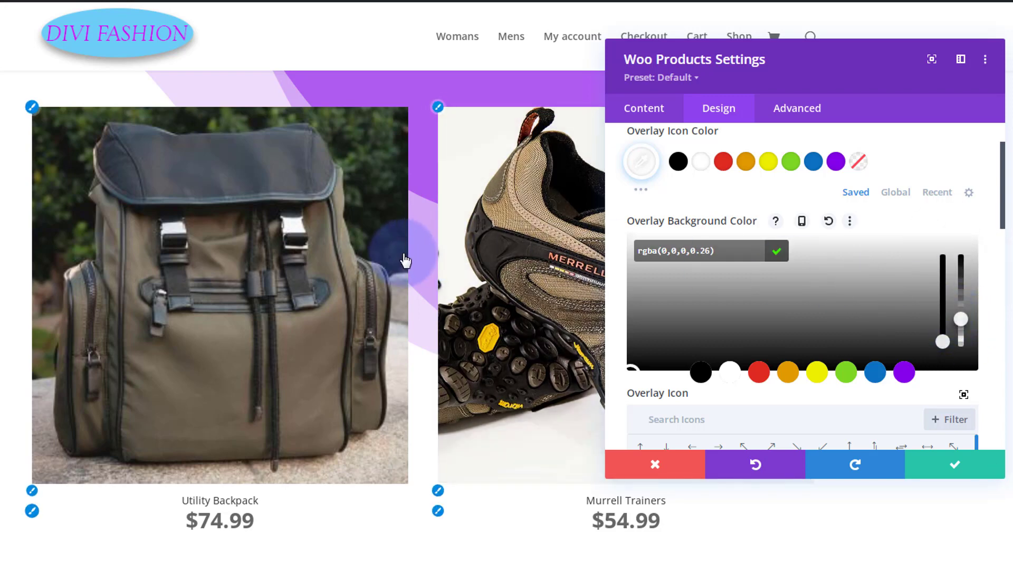
pyautogui.moveTo(387, 256)
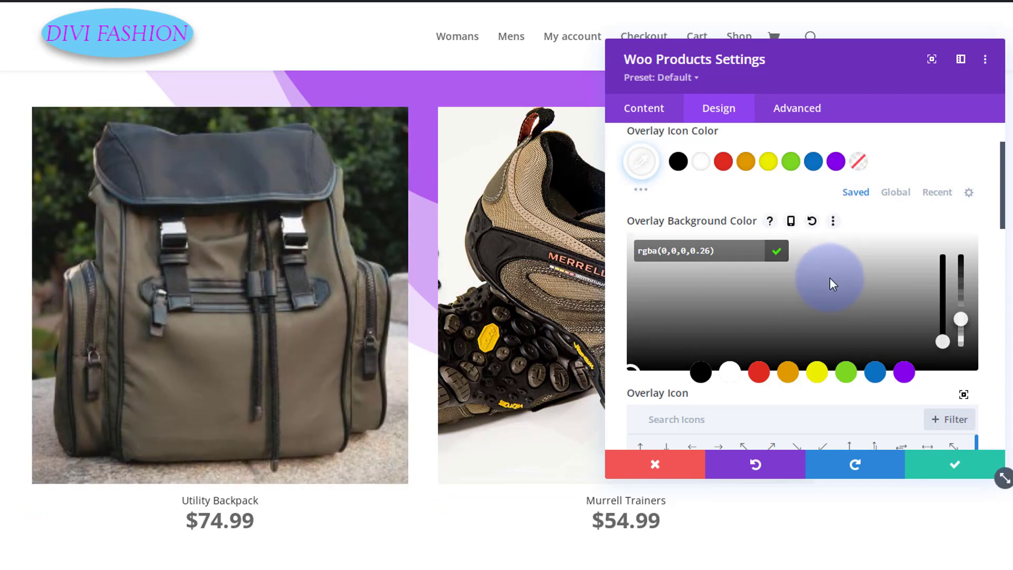
# Choose the solid eye as the overlay icon, searching the icons for "eye", and save the Woo Products module settings
pyautogui.scroll(-3, 829, 277)
pyautogui.click(690, 273)
pyautogui.scroll(-2, 695, 279)
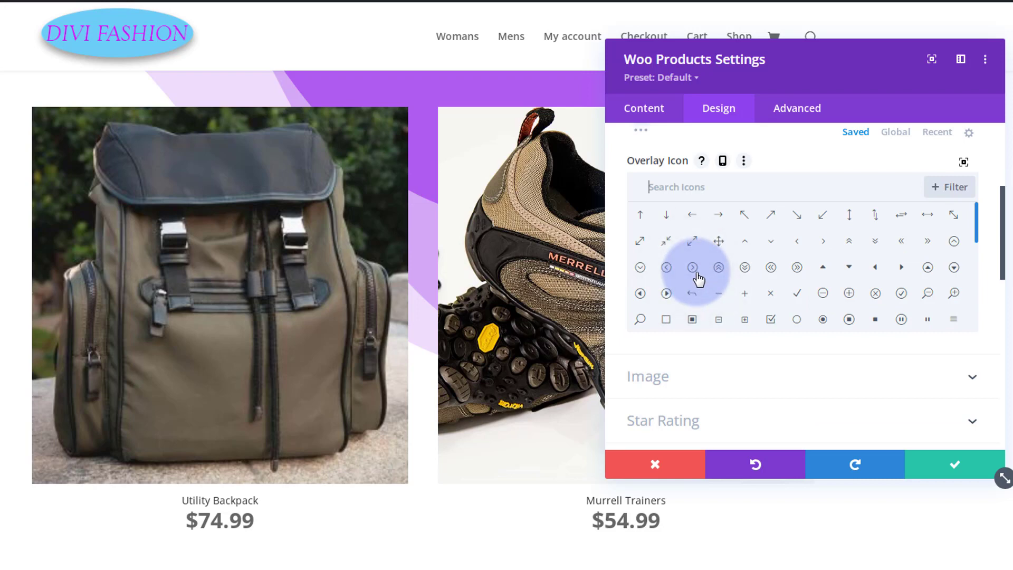
pyautogui.write('eye')
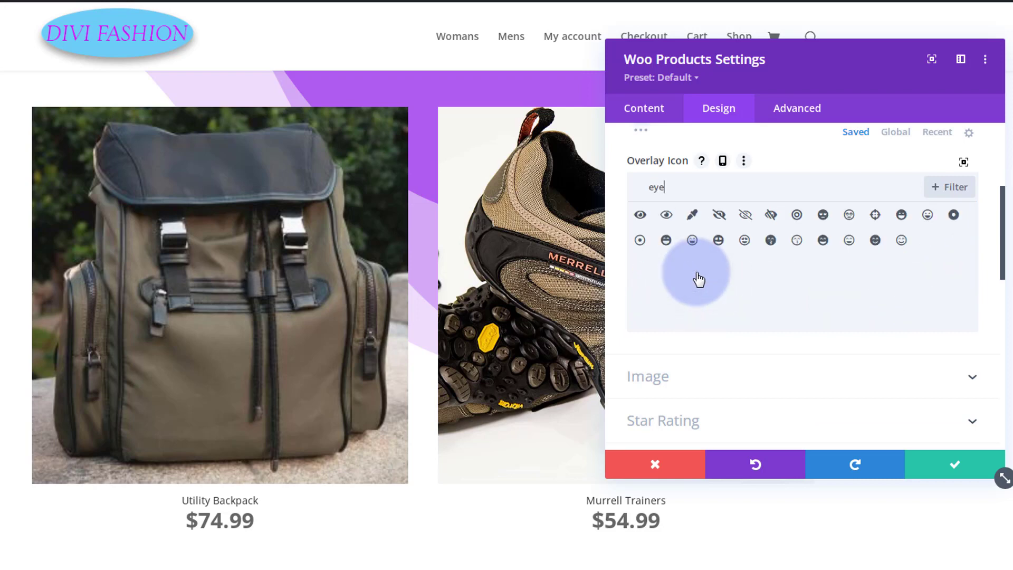
pyautogui.click(640, 215)
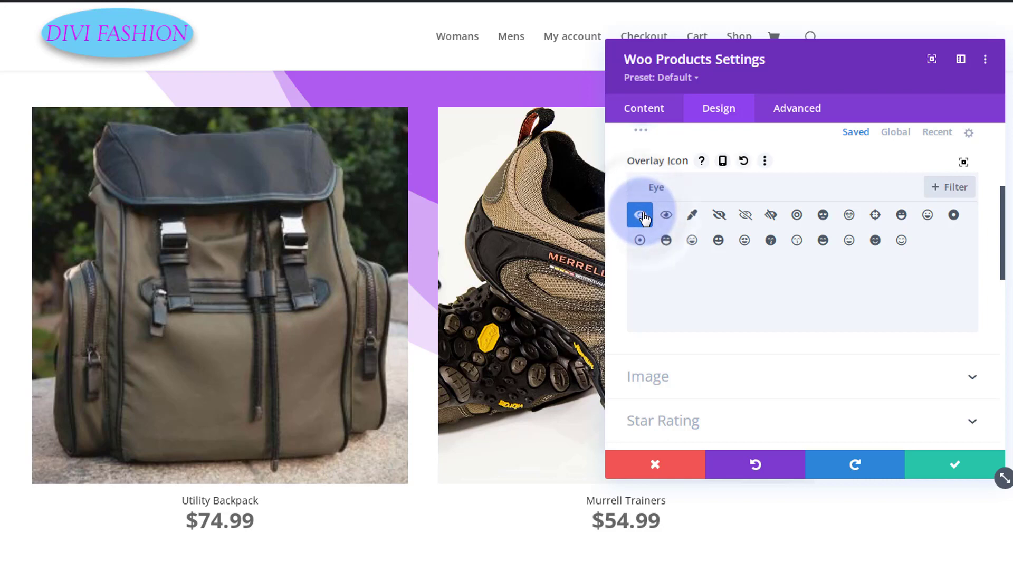
pyautogui.click(955, 467)
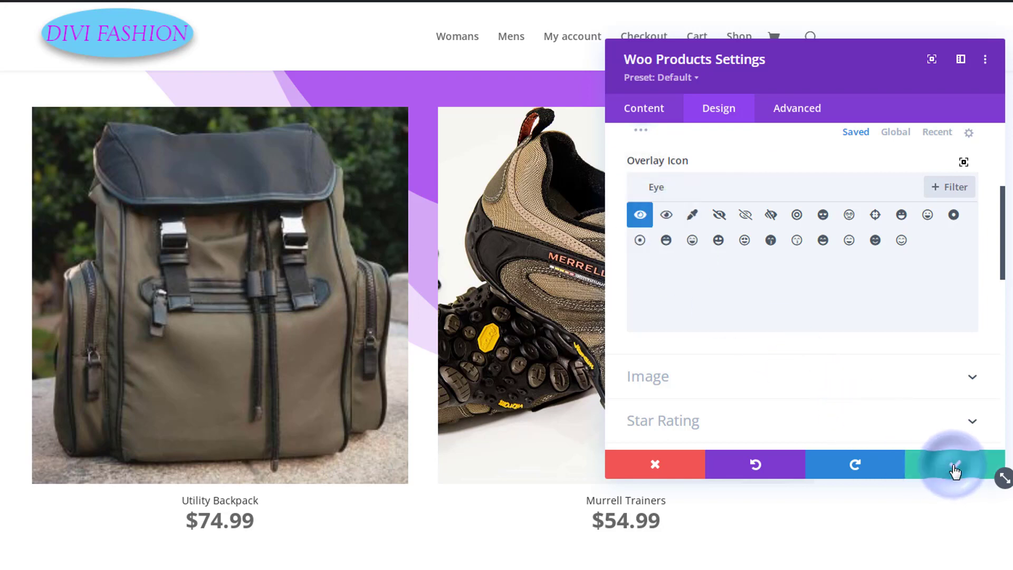
pyautogui.click(954, 467)
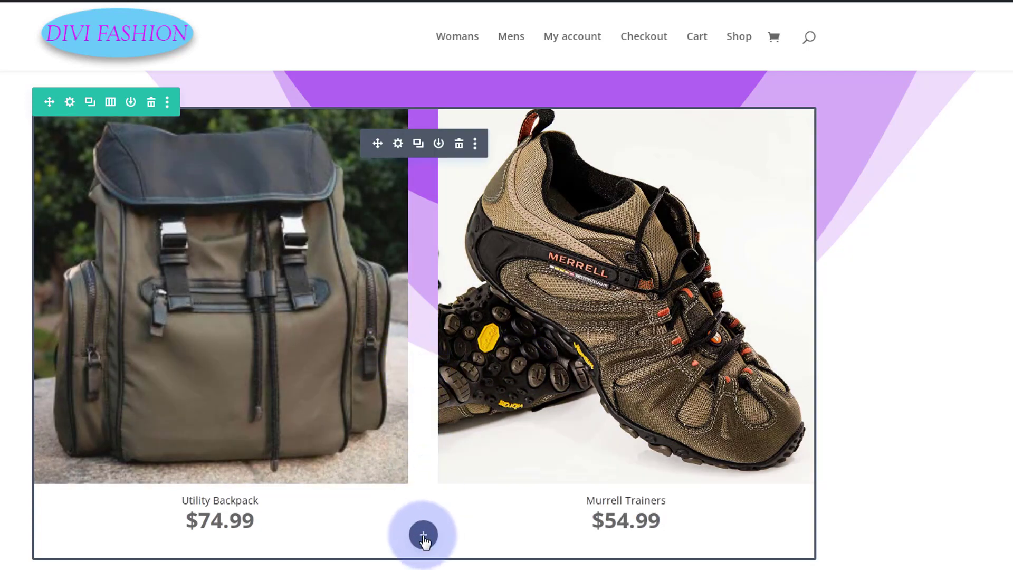
# Insert a Heading module below the two products with the heading text "Latest Fashion Just In!"
pyautogui.click(423, 536)
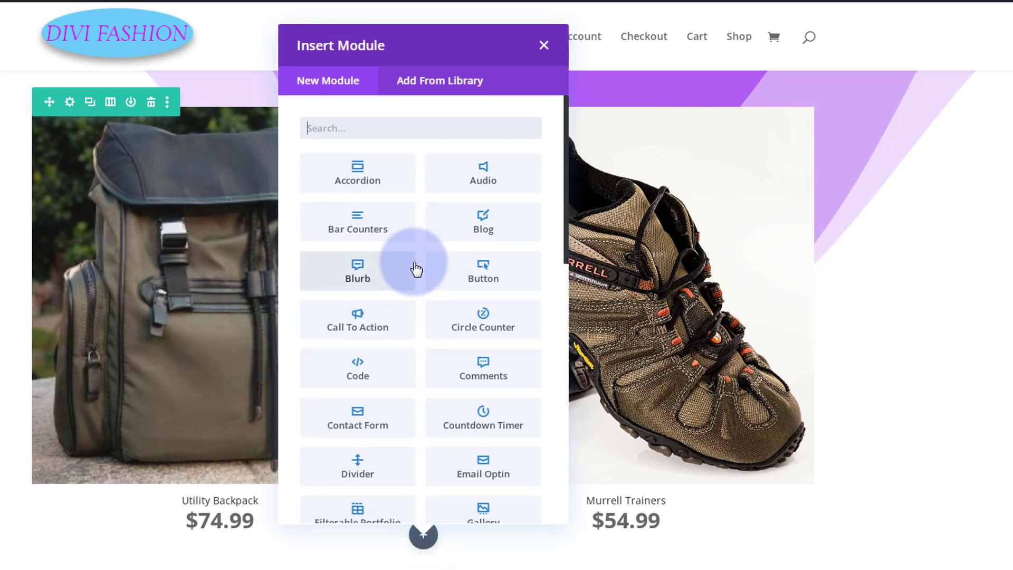
pyautogui.scroll(-5, 414, 269)
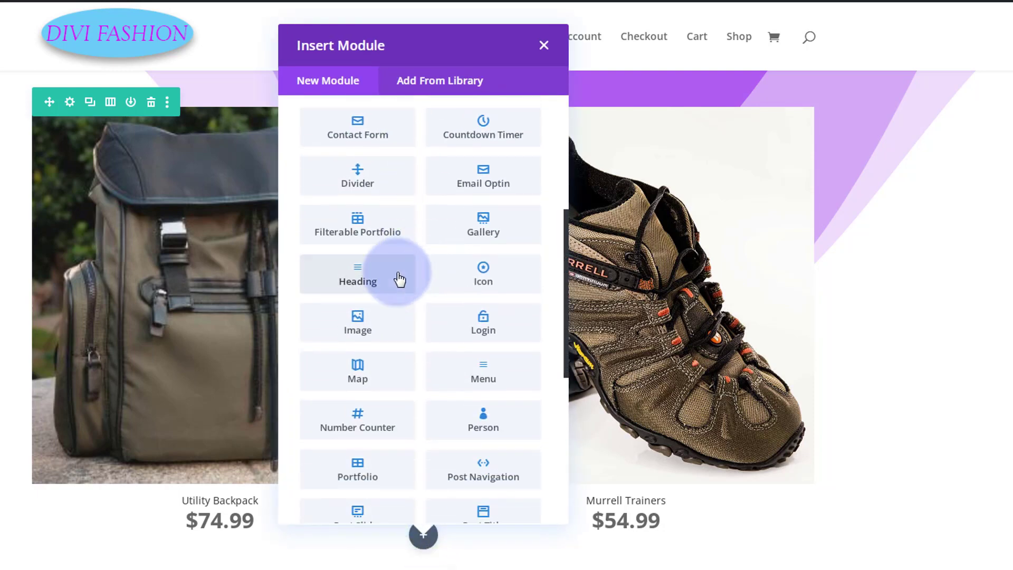
pyautogui.click(387, 283)
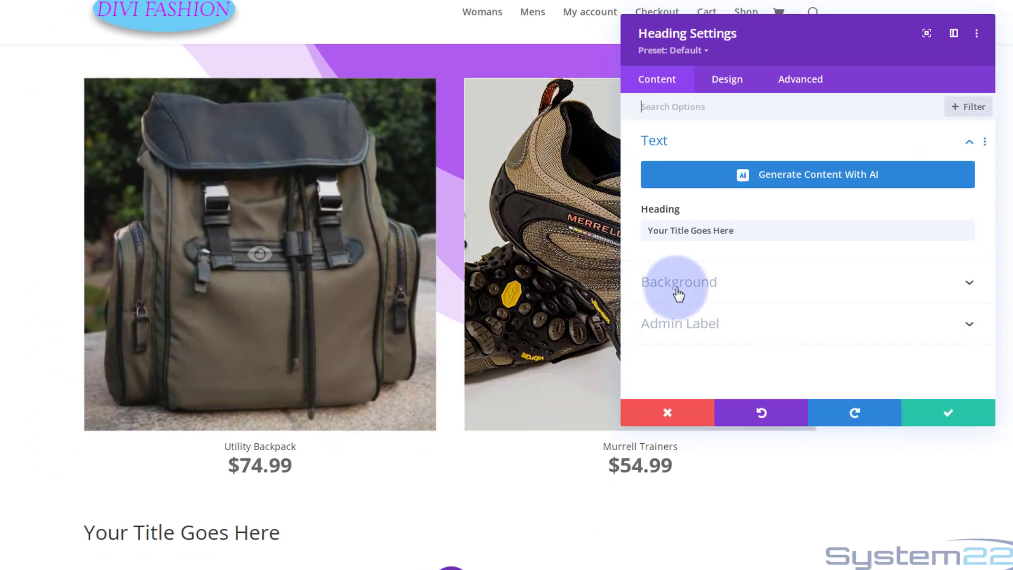
pyautogui.click(736, 230)
pyautogui.moveTo(736, 231); pyautogui.dragTo(574, 230)
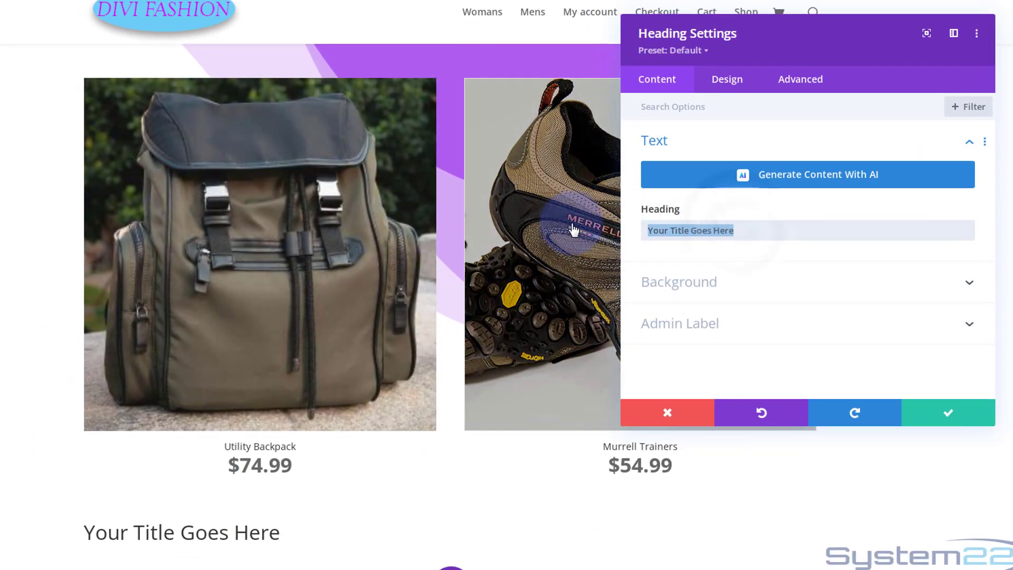
pyautogui.write('L')
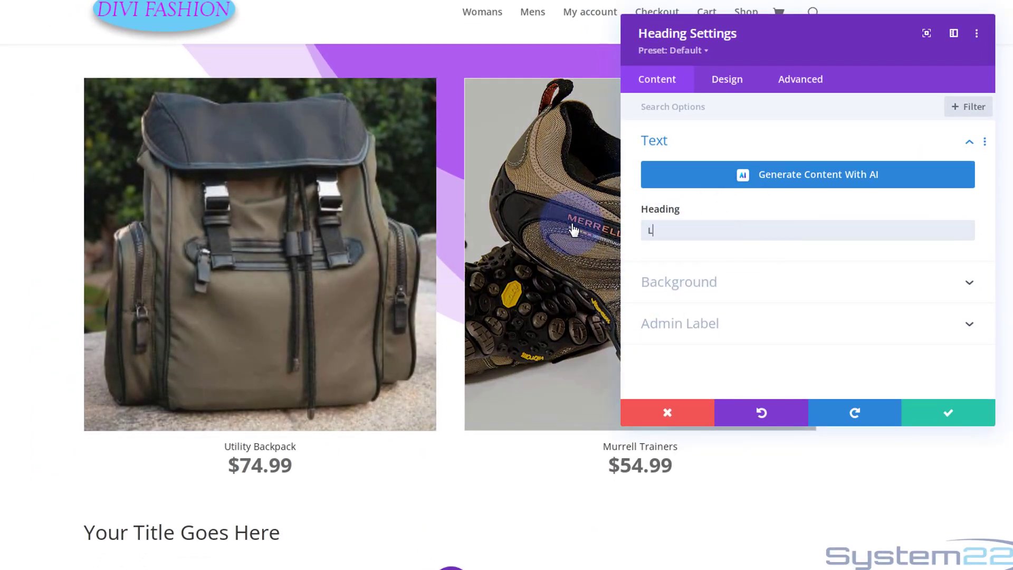
pyautogui.write('atest Fashion Just In!')
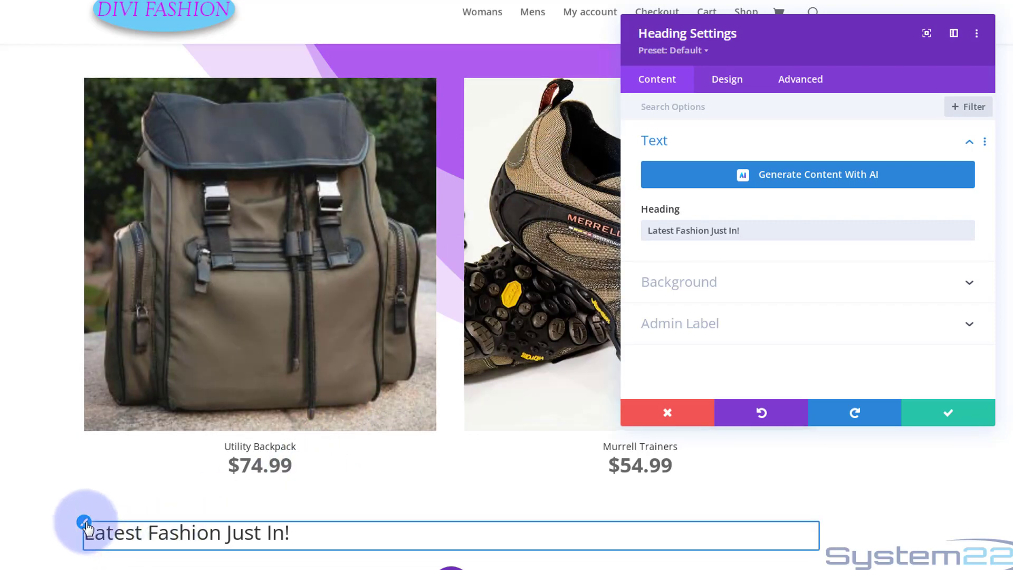
# Format the heading as a centered, bold, all-uppercase H3 in its design settings
pyautogui.click(84, 523)
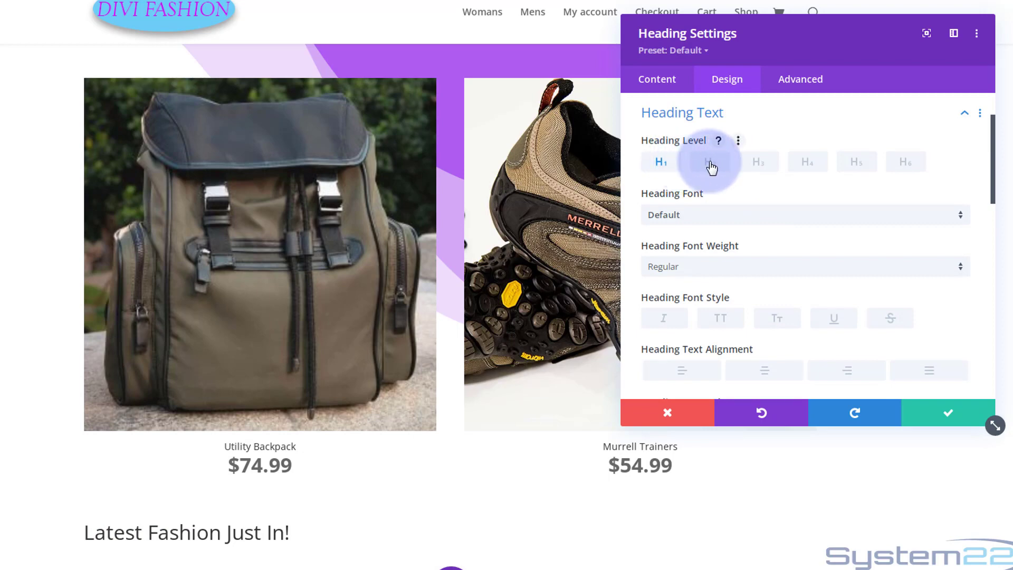
pyautogui.click(764, 167)
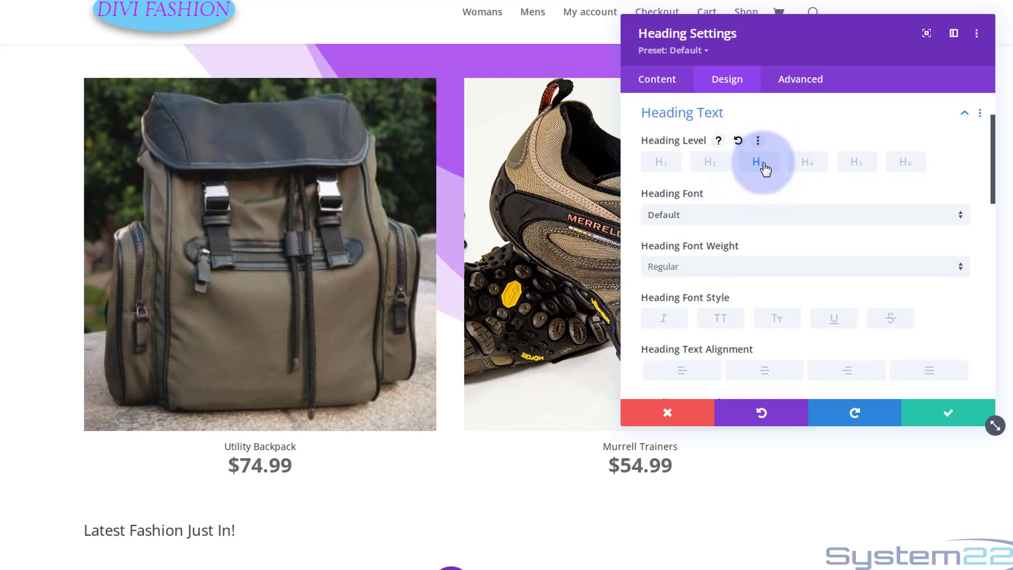
pyautogui.scroll(-1, 775, 211)
pyautogui.click(723, 252)
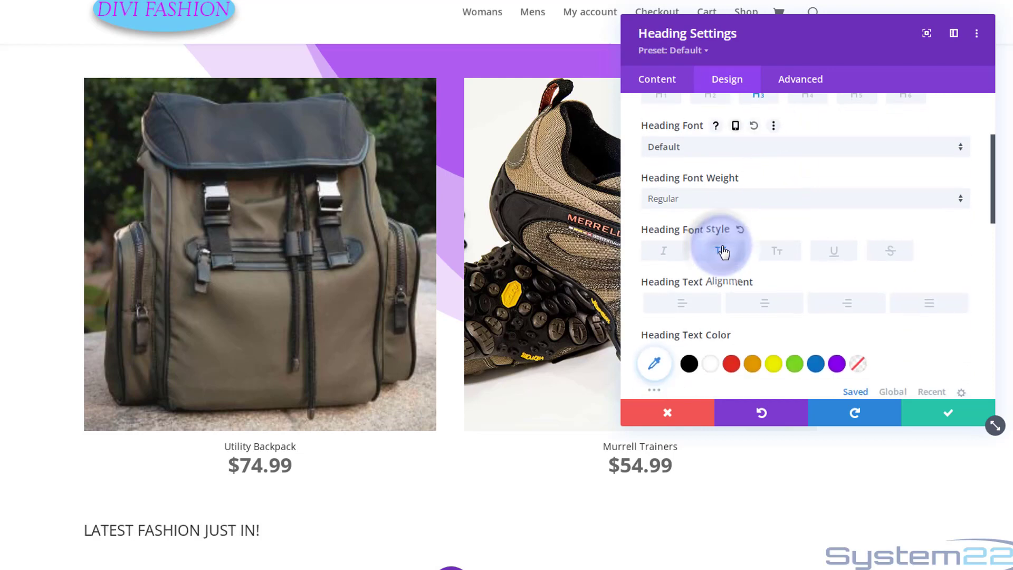
pyautogui.click(722, 202)
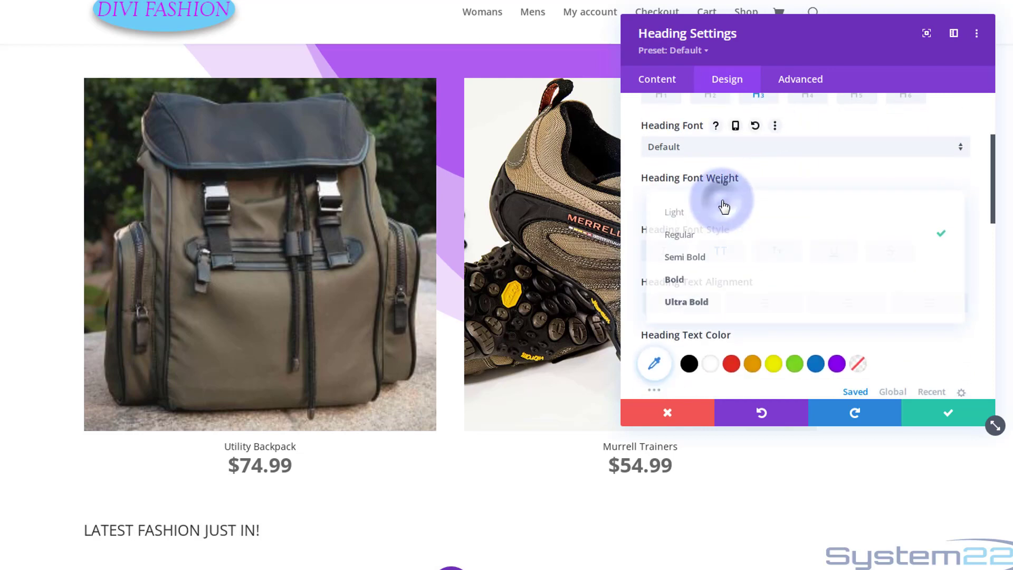
pyautogui.click(706, 285)
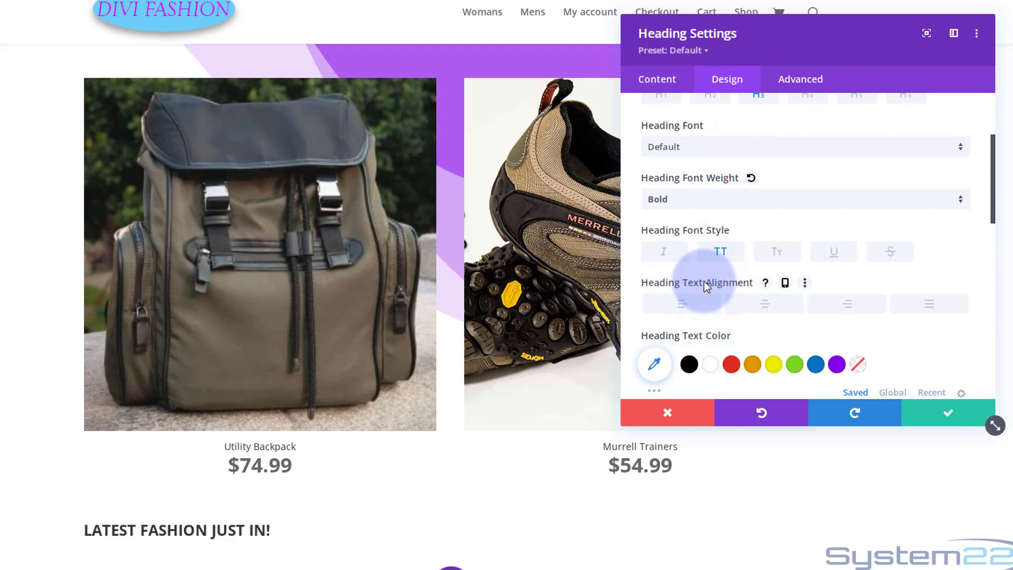
pyautogui.click(763, 308)
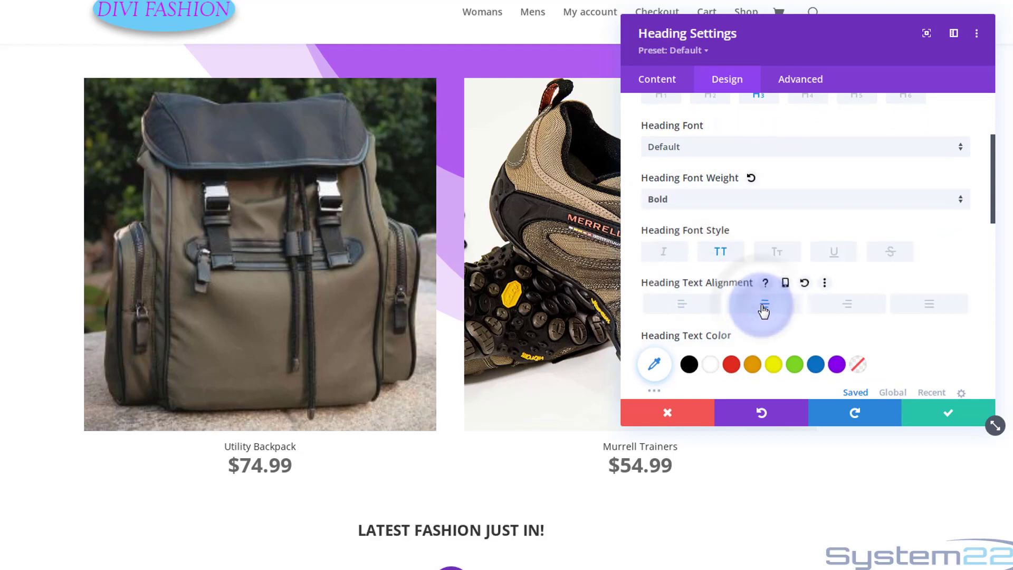
# Set the heading text size to 31px, checking the Womans heading higher on the page for comparison
pyautogui.scroll(-3, 764, 310)
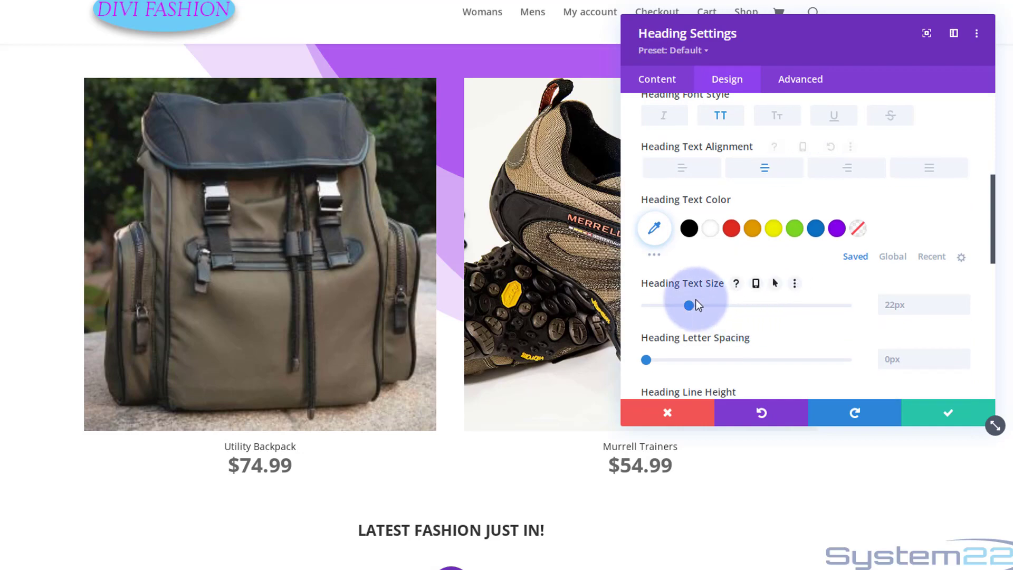
pyautogui.moveTo(689, 304); pyautogui.dragTo(701, 304)
pyautogui.hotkey('ctrl', 'z')
pyautogui.scroll(9, 481, 285)
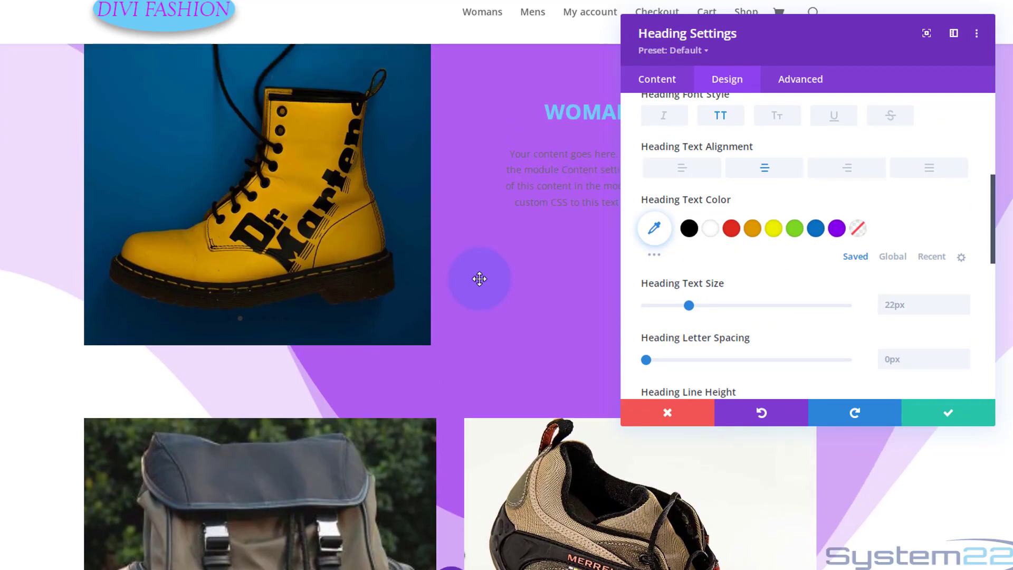
pyautogui.scroll(-3, 549, 246)
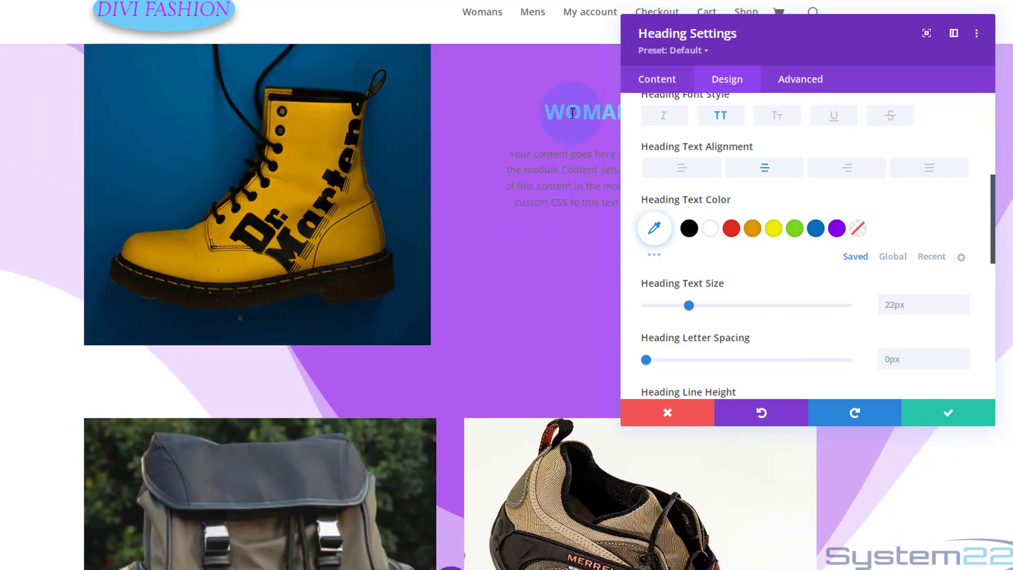
pyautogui.scroll(-8, 546, 217)
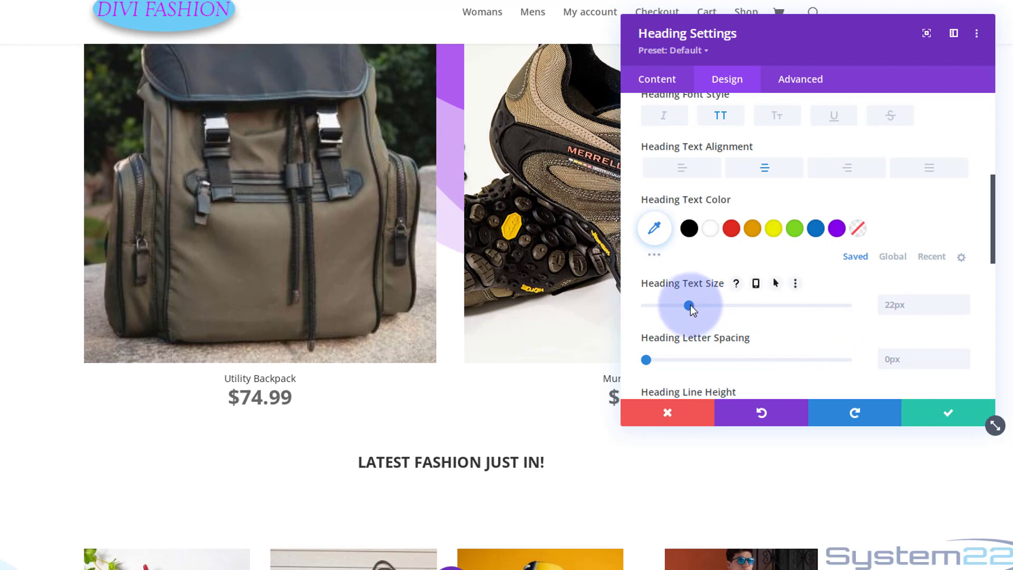
pyautogui.moveTo(690, 304); pyautogui.dragTo(707, 305)
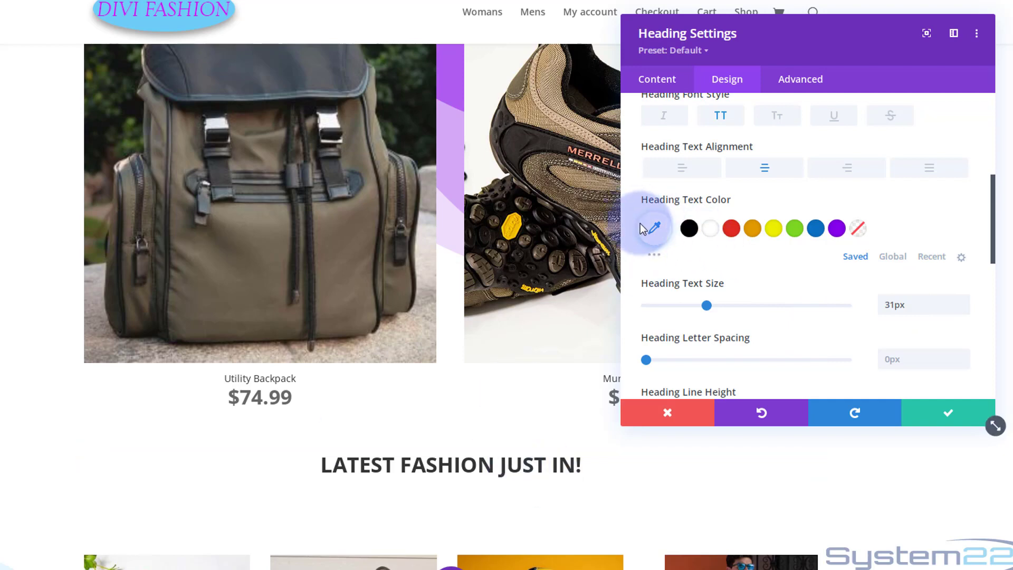
# Set the heading's text color to #6DCFF6 and save the Heading module settings
pyautogui.click(654, 230)
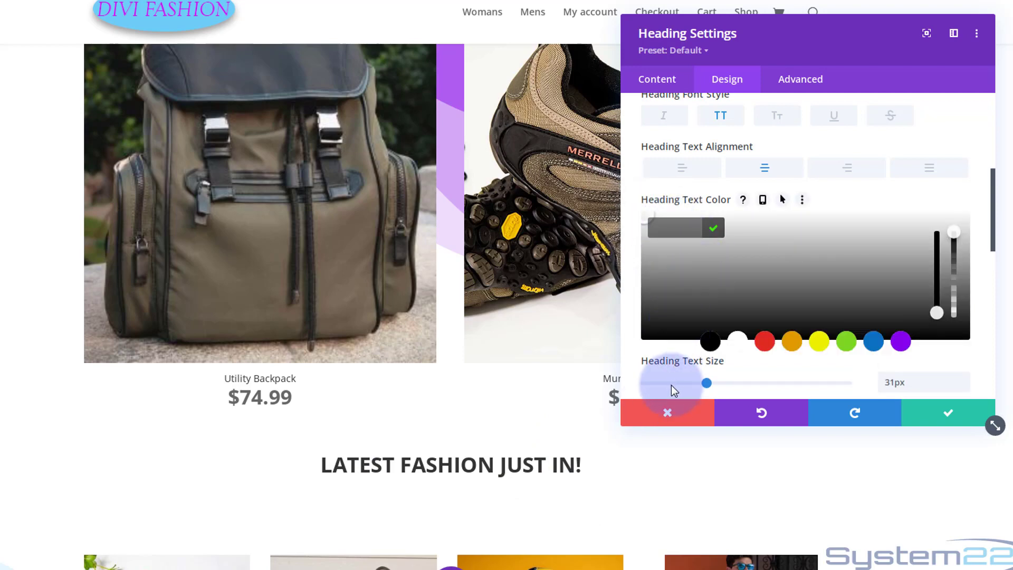
pyautogui.write('#6DCFF6')
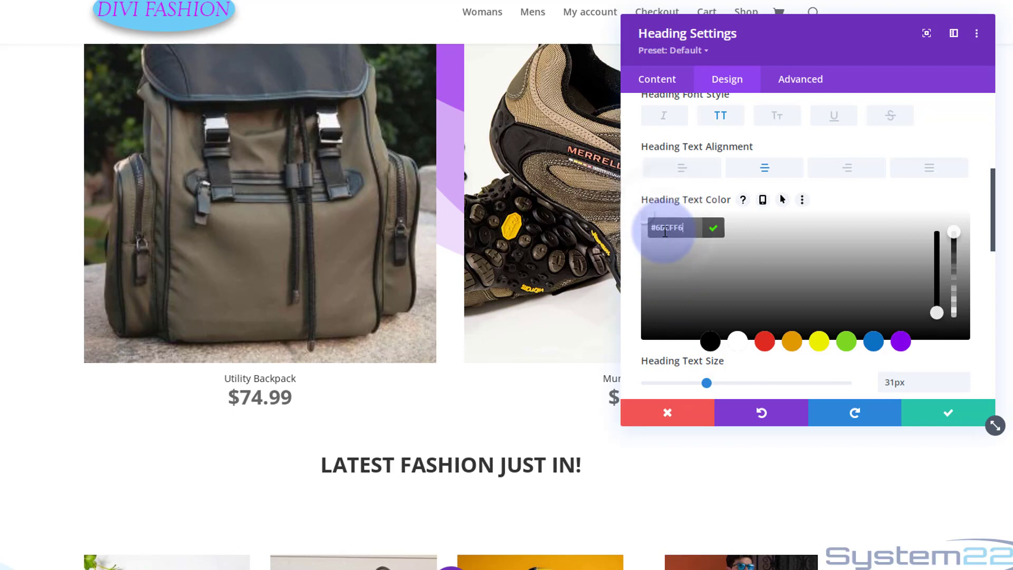
pyautogui.press('Return')
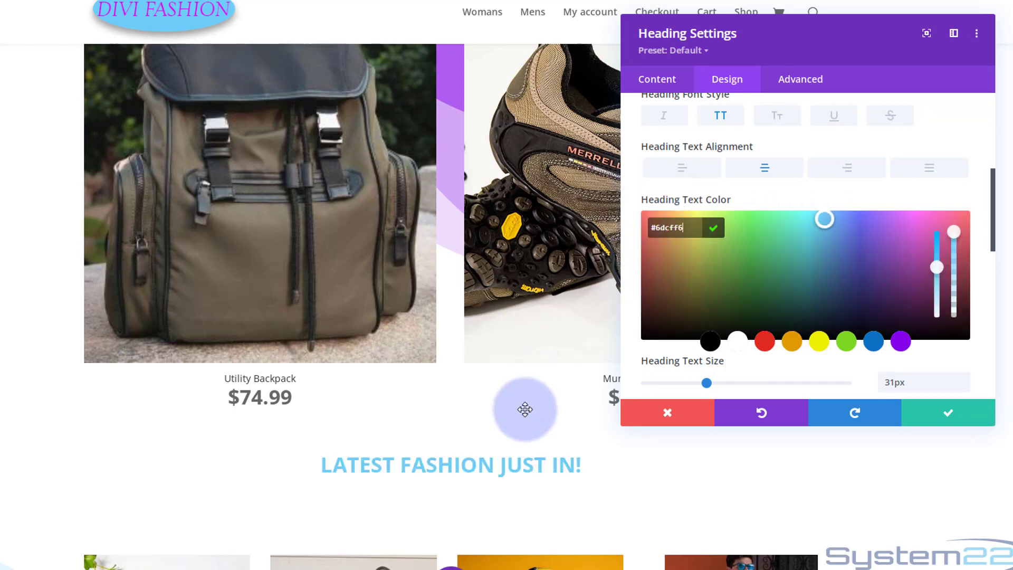
pyautogui.click(944, 419)
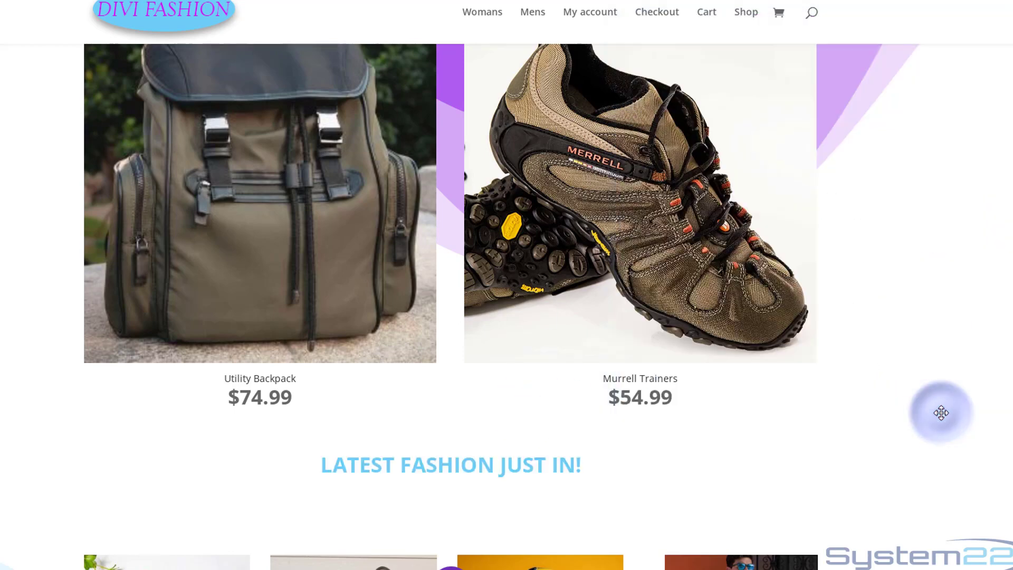
# Move the "Latest Fashion Just In!" heading above the two products in the row
pyautogui.moveTo(306, 462)
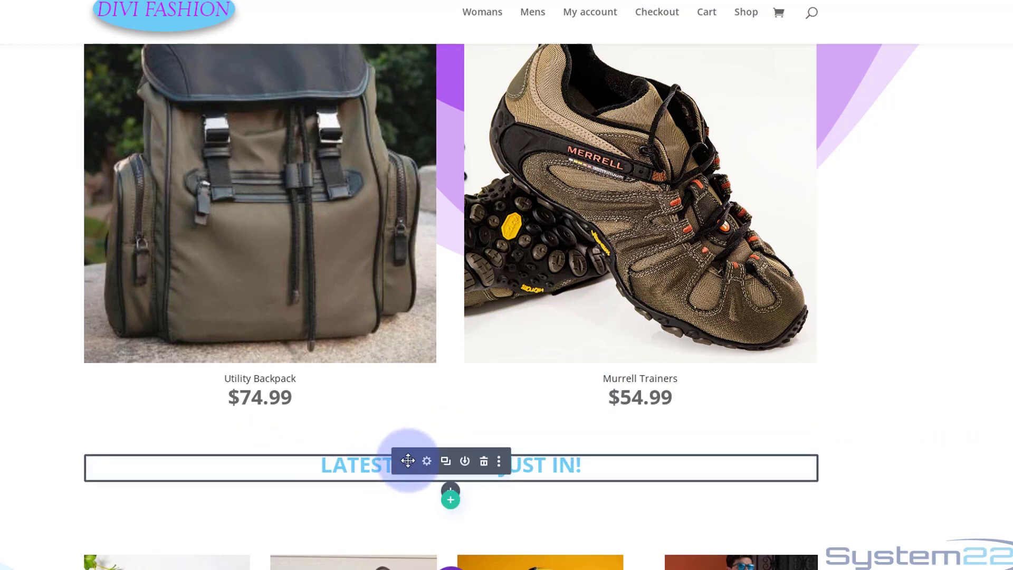
pyautogui.moveTo(408, 461); pyautogui.dragTo(382, 358)
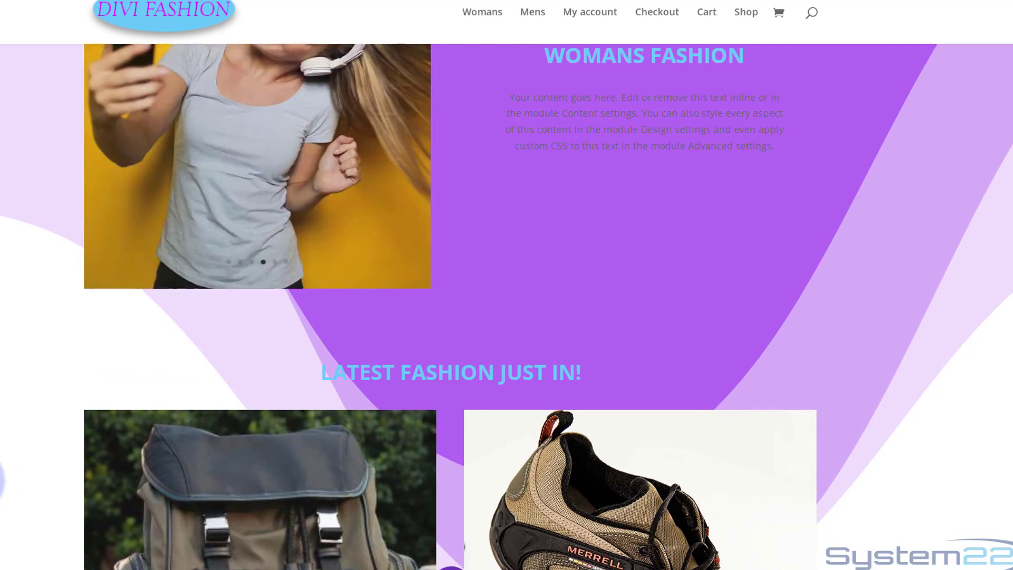
pyautogui.scroll(-4, 66, 353)
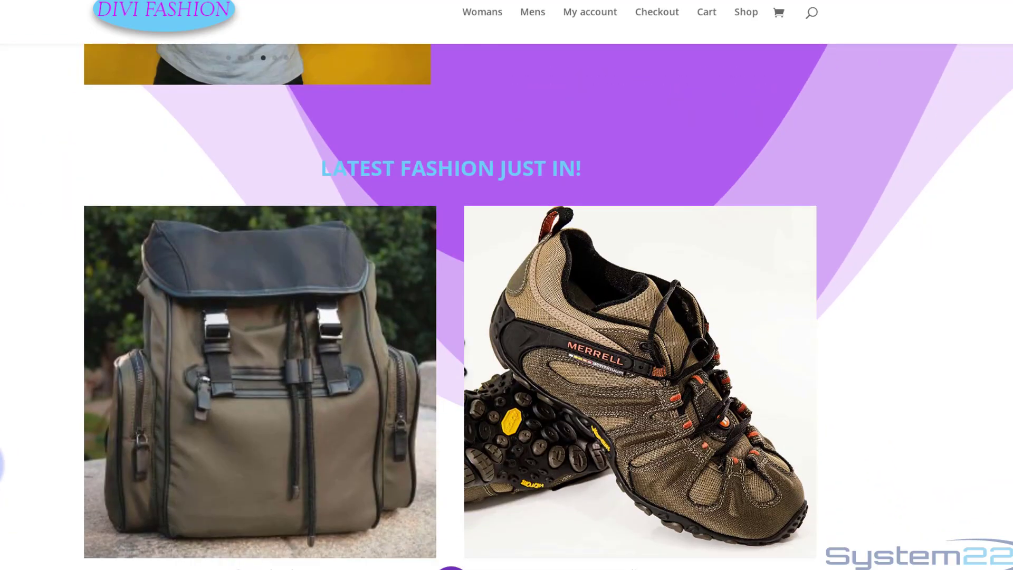
pyautogui.scroll(3, 66, 353)
# Give the row containing the heading and products a semi-transparent blue background of rgba(12,113,195,0.35)
pyautogui.moveTo(123, 269)
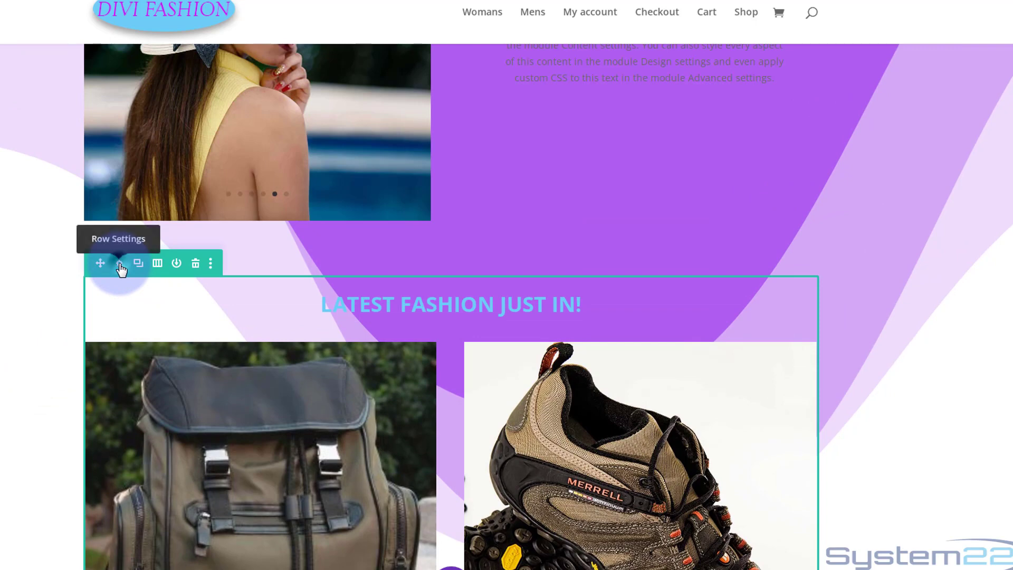
pyautogui.click(121, 266)
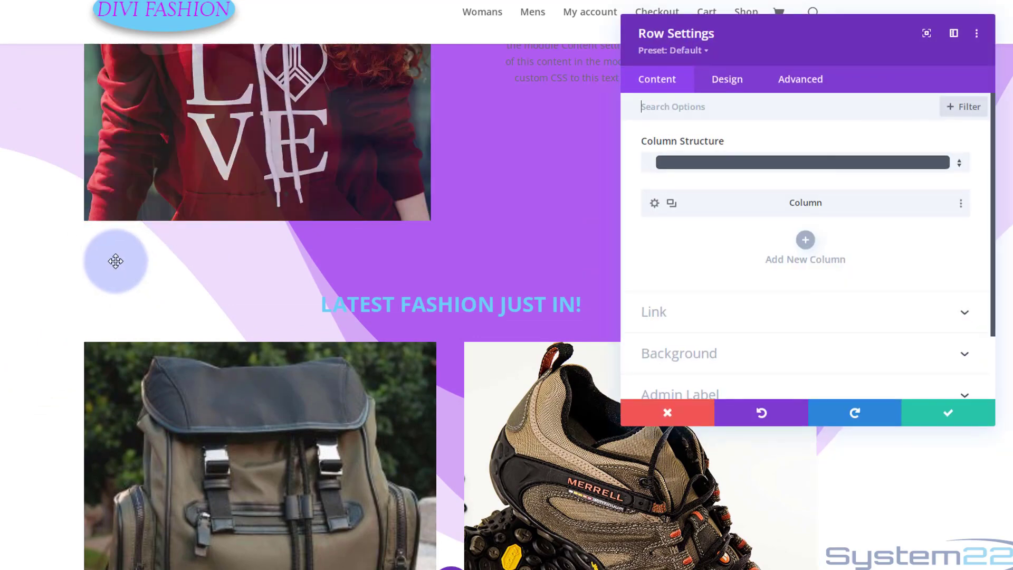
pyautogui.scroll(-3, 11, 276)
pyautogui.scroll(-2, 11, 277)
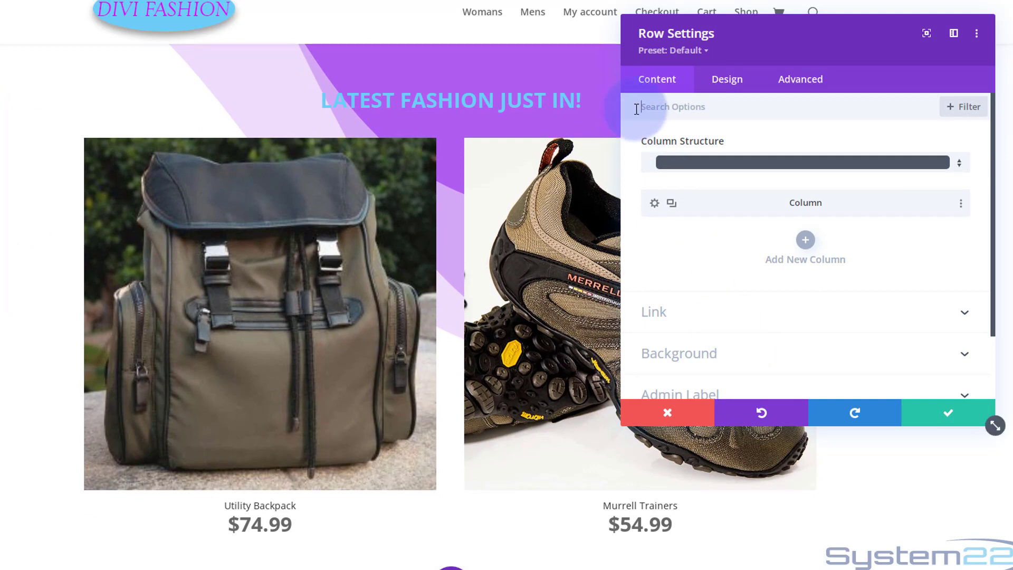
pyautogui.click(671, 353)
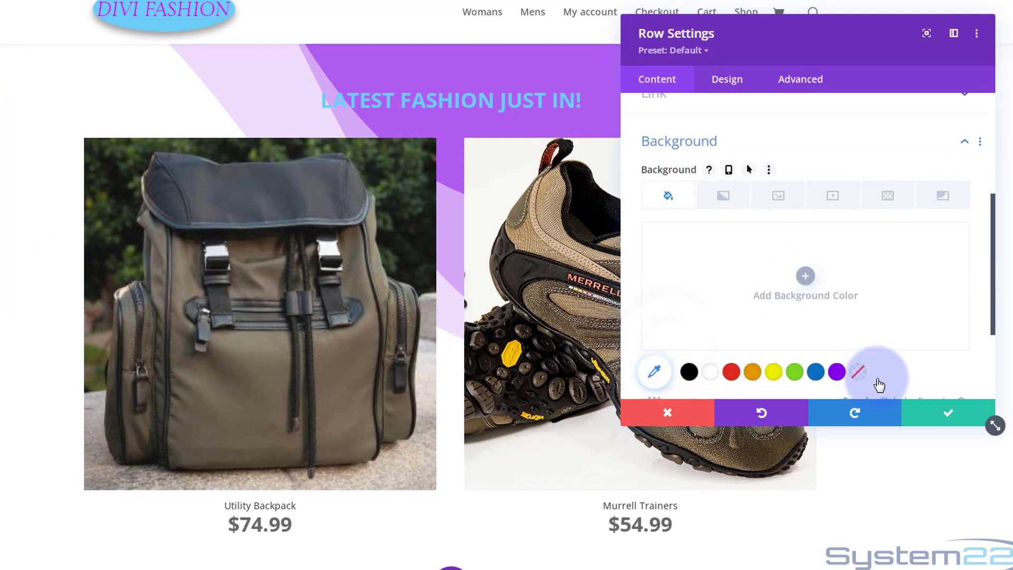
pyautogui.click(817, 373)
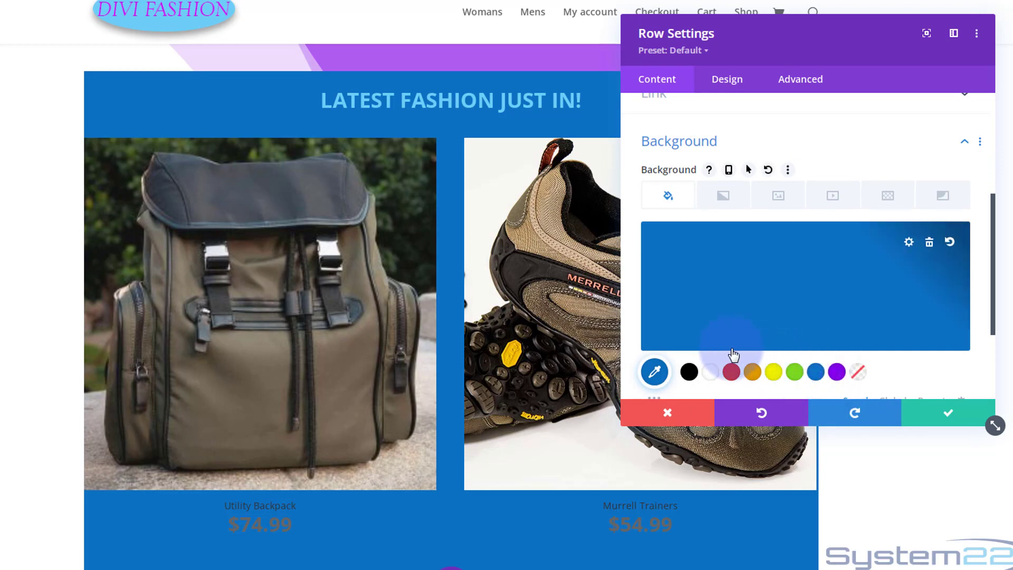
pyautogui.click(692, 302)
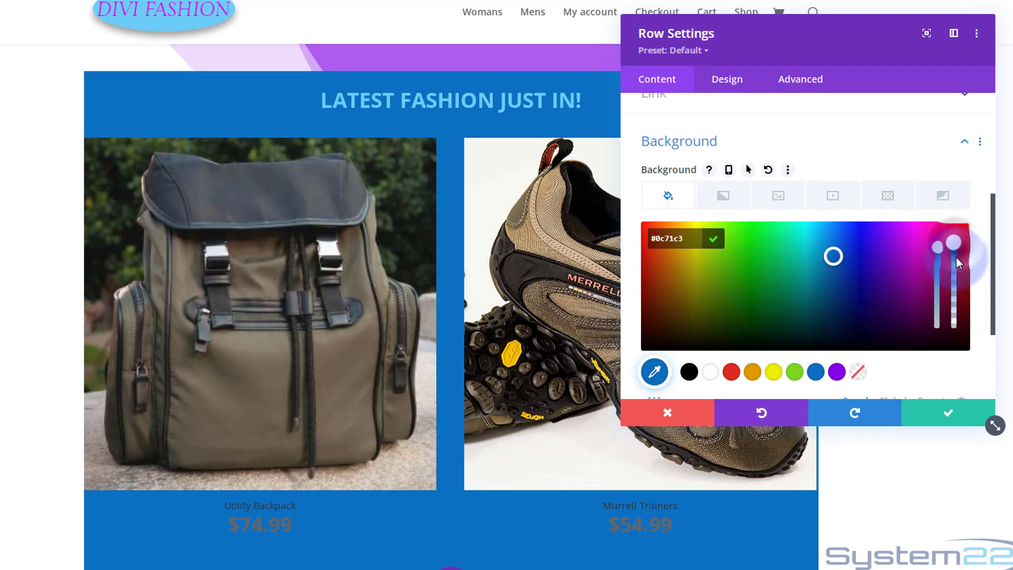
pyautogui.moveTo(956, 258); pyautogui.dragTo(958, 302)
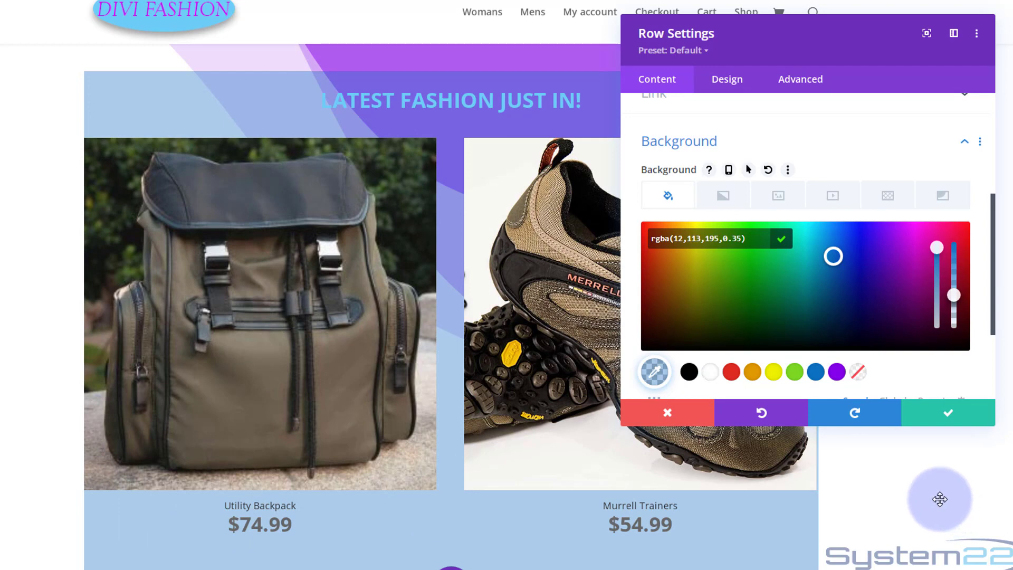
# Set the row's padding to 50px on all four sides, linking top with bottom and left with right
pyautogui.click(733, 81)
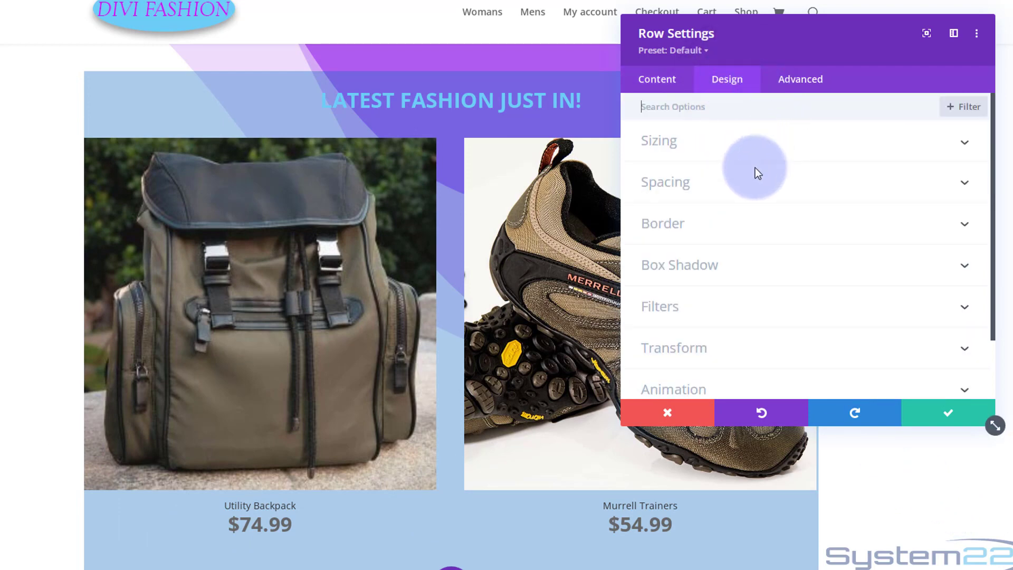
pyautogui.click(756, 185)
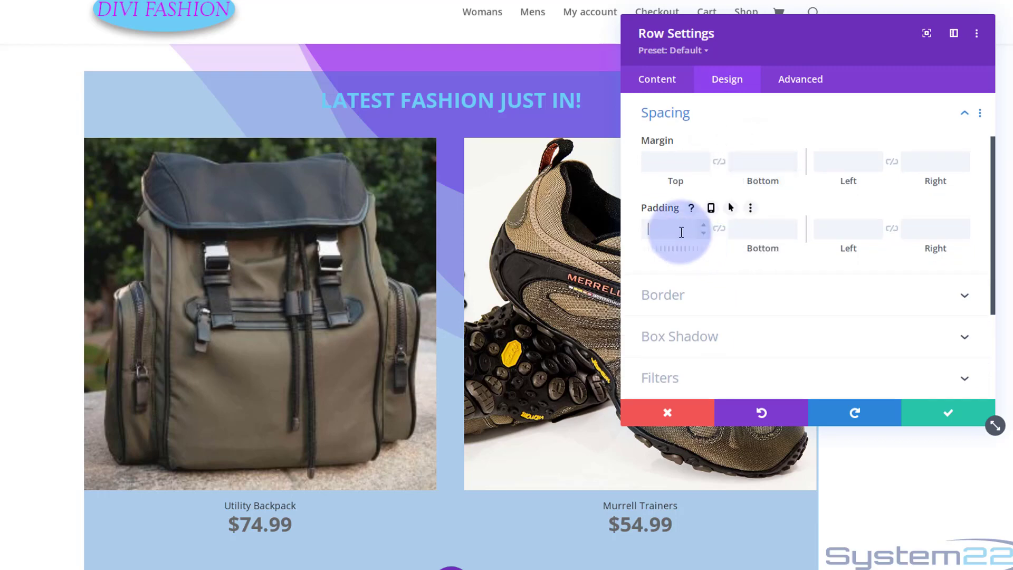
pyautogui.write('50px')
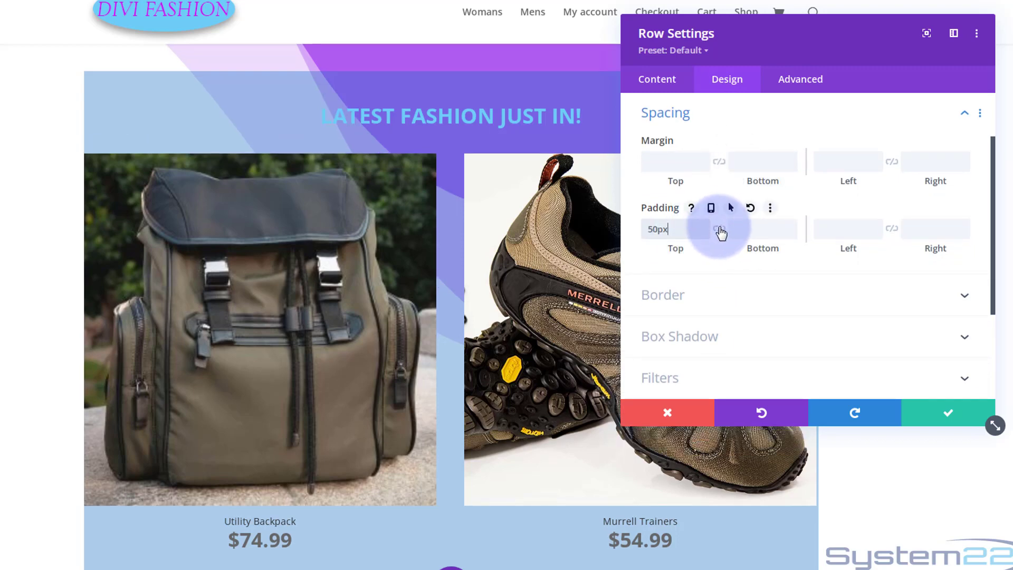
pyautogui.click(719, 228)
pyautogui.click(838, 232)
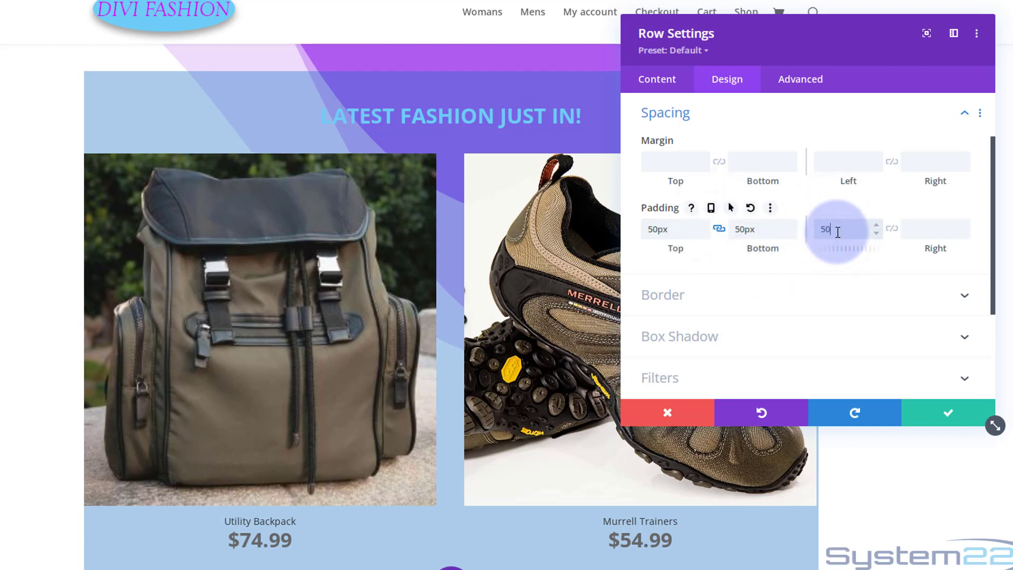
pyautogui.write('50px')
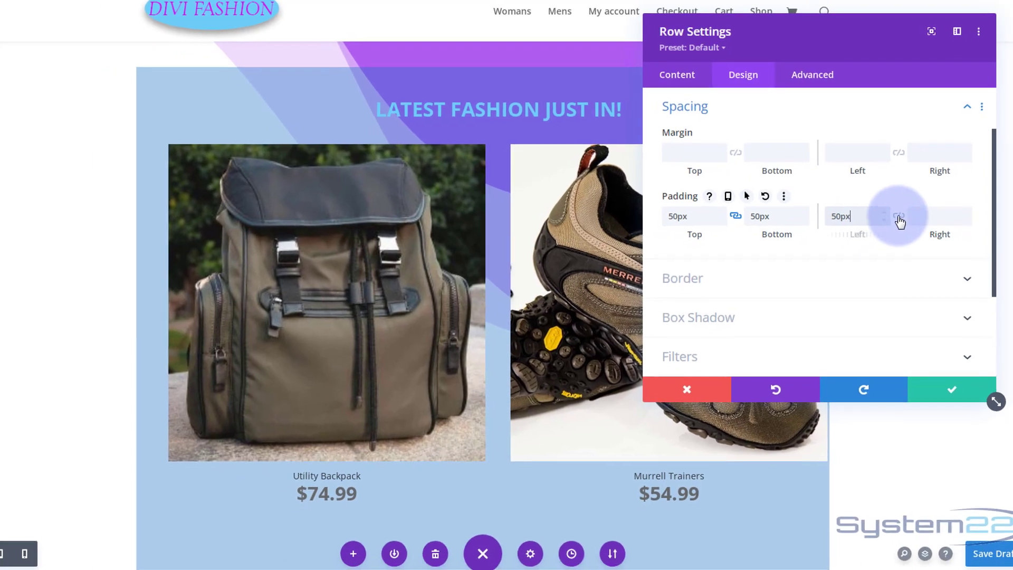
pyautogui.click(891, 227)
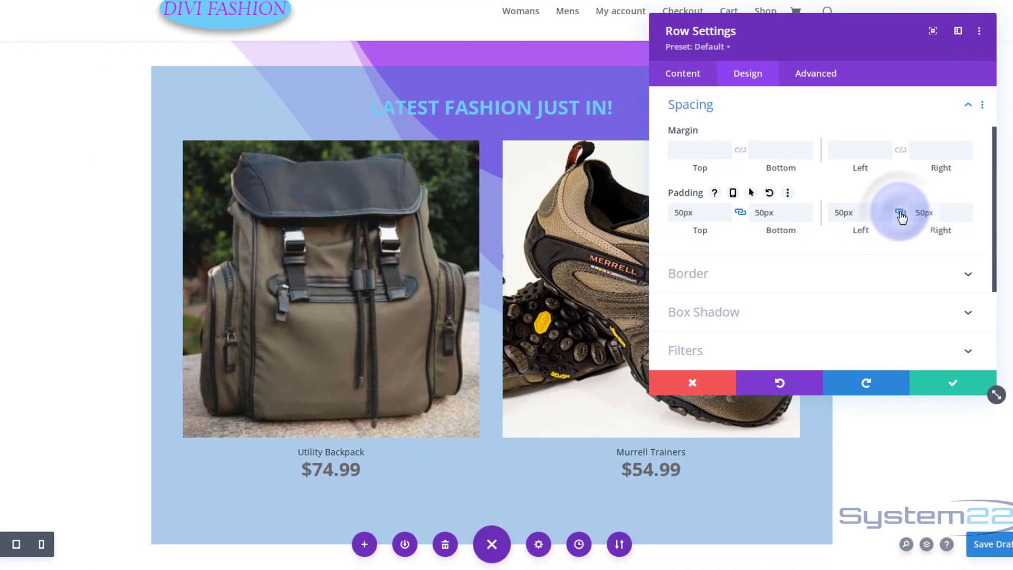
# Round all the row's corners to 50px, apply the bottom box shadow preset with 12px vertical offset, and save the row settings
pyautogui.click(775, 277)
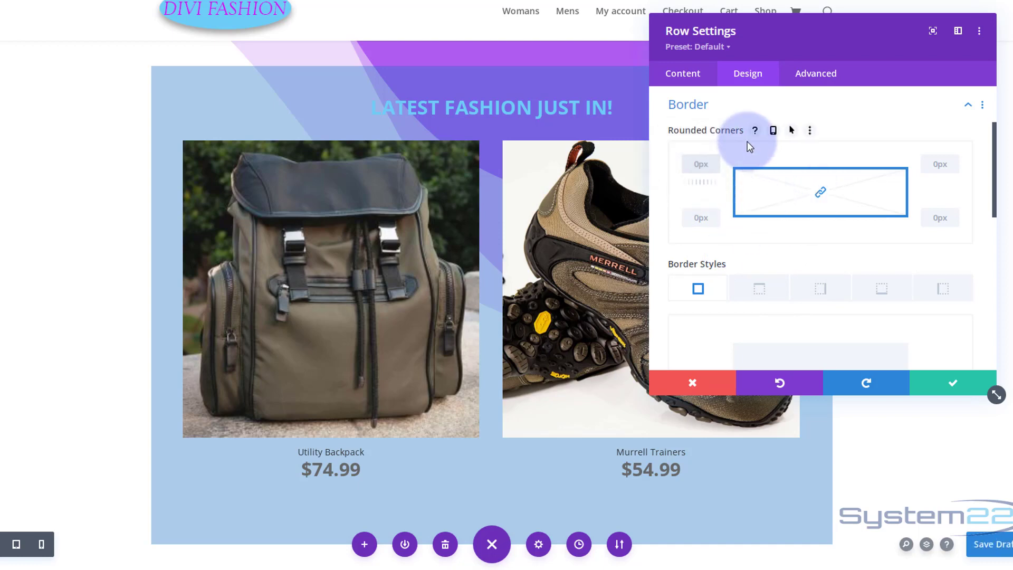
pyautogui.write('50')
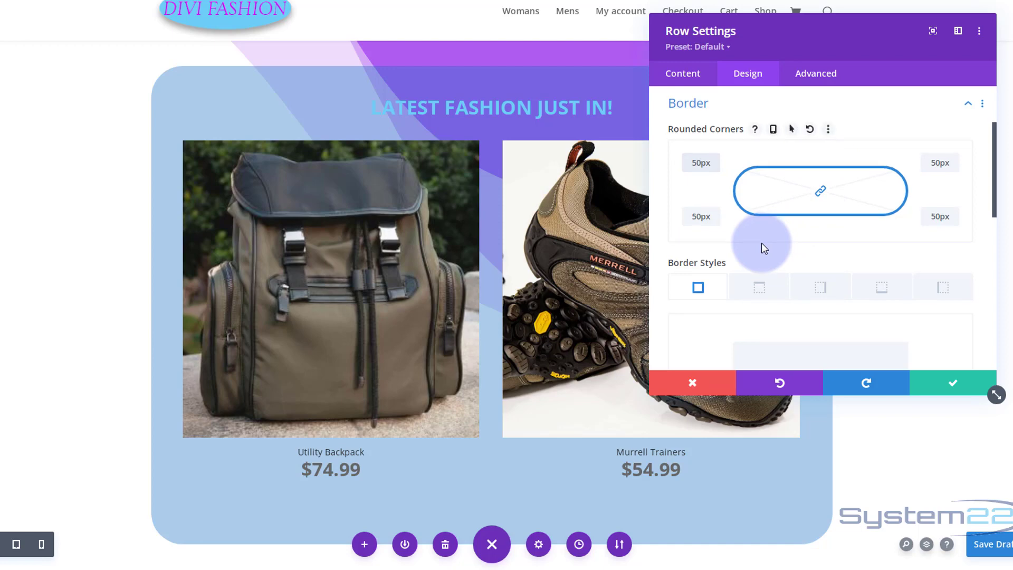
pyautogui.scroll(-4, 761, 243)
pyautogui.scroll(-5, 761, 242)
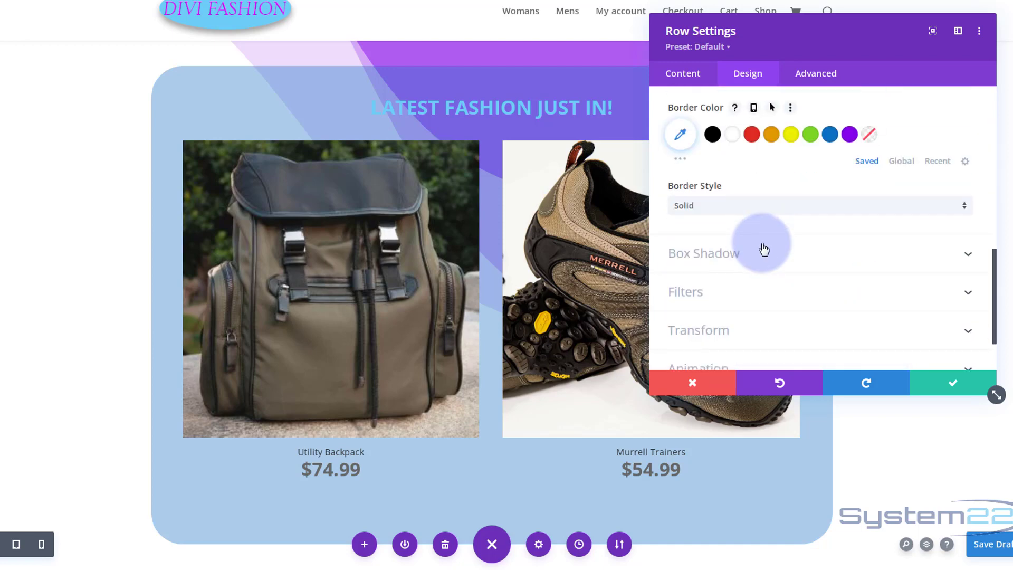
pyautogui.click(787, 188)
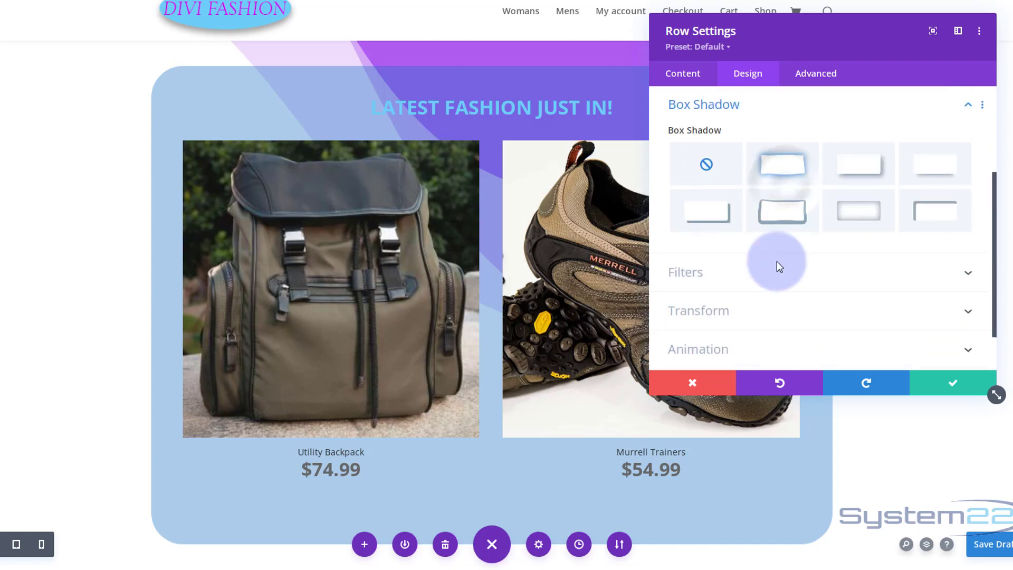
pyautogui.click(935, 173)
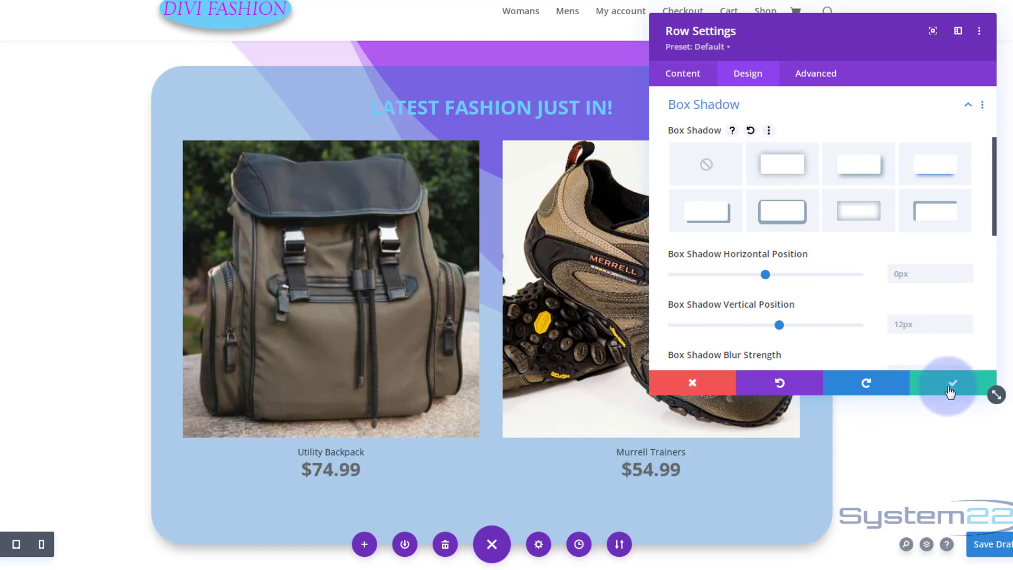
pyautogui.click(952, 389)
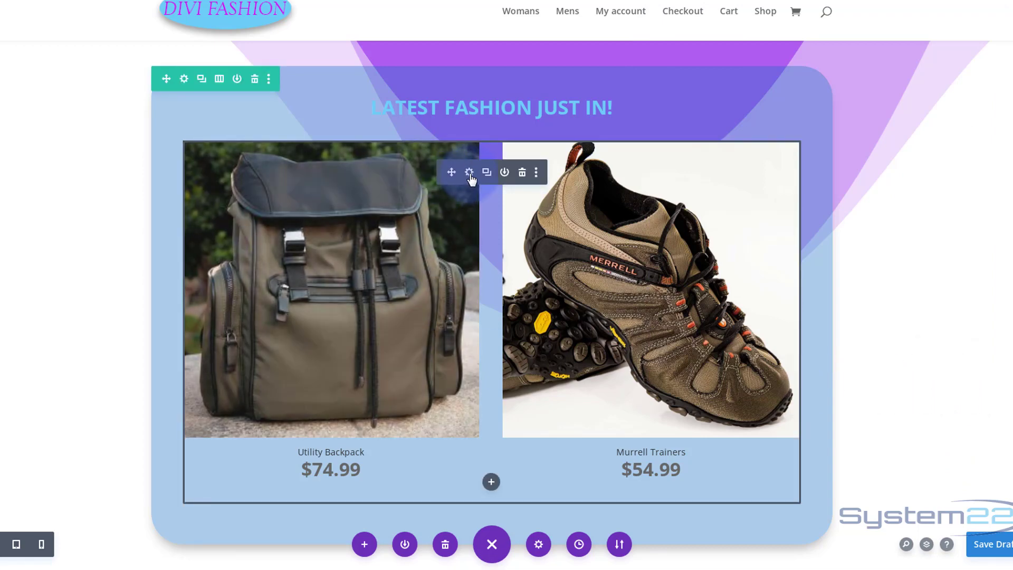
# Change the price text color of the Woo Products module to white and save its settings
pyautogui.click(469, 173)
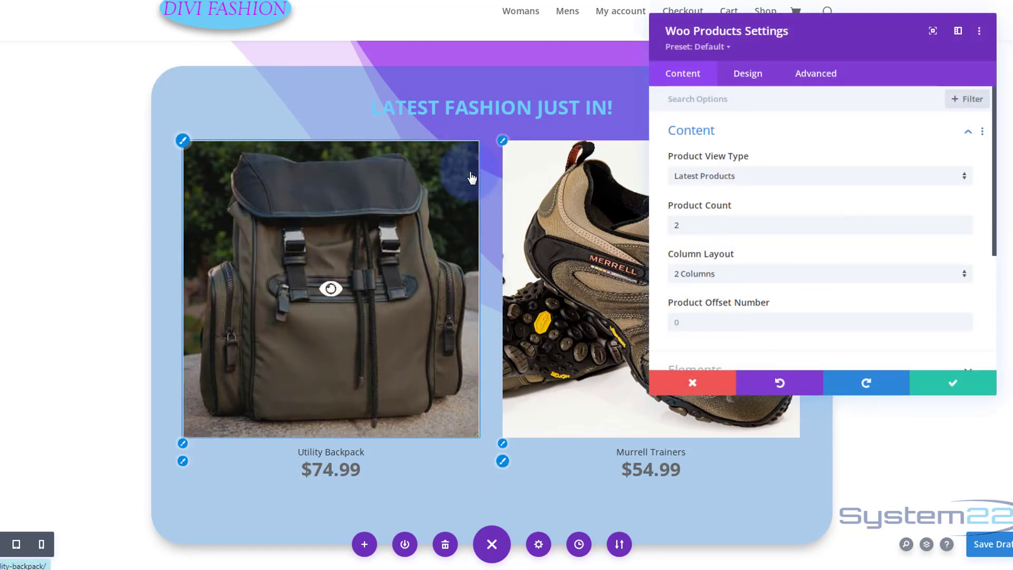
pyautogui.click(387, 459)
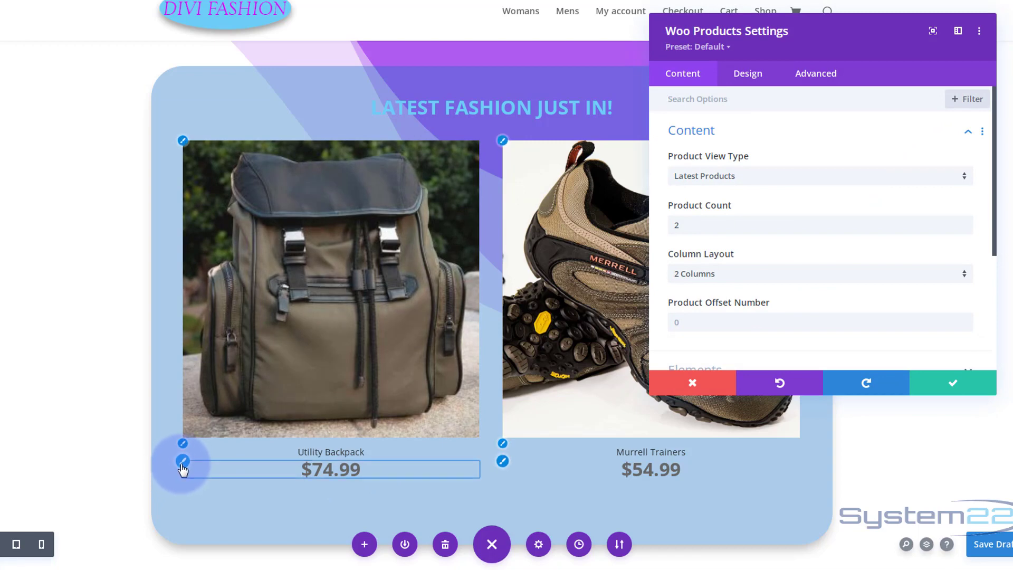
pyautogui.click(183, 462)
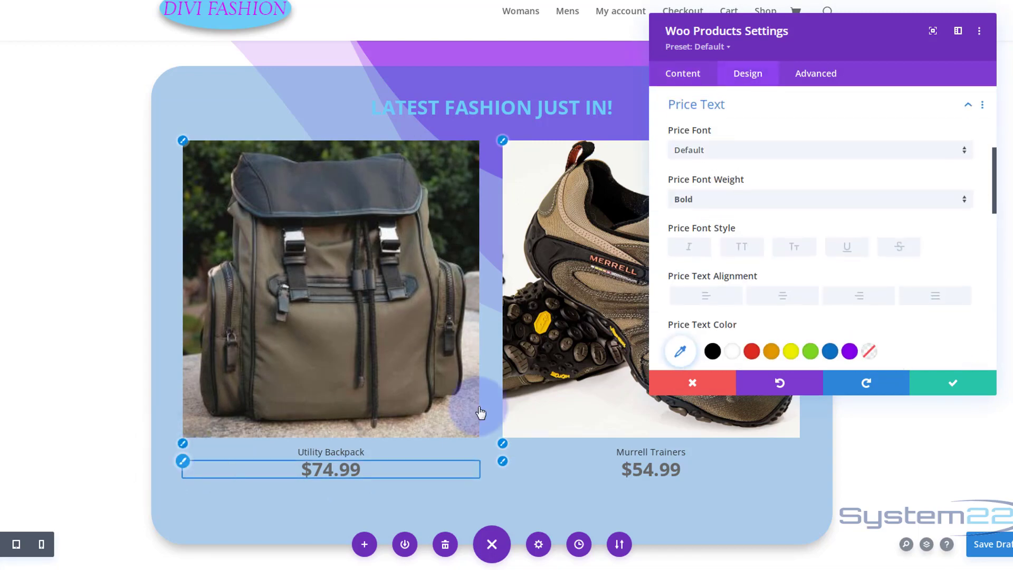
pyautogui.click(733, 353)
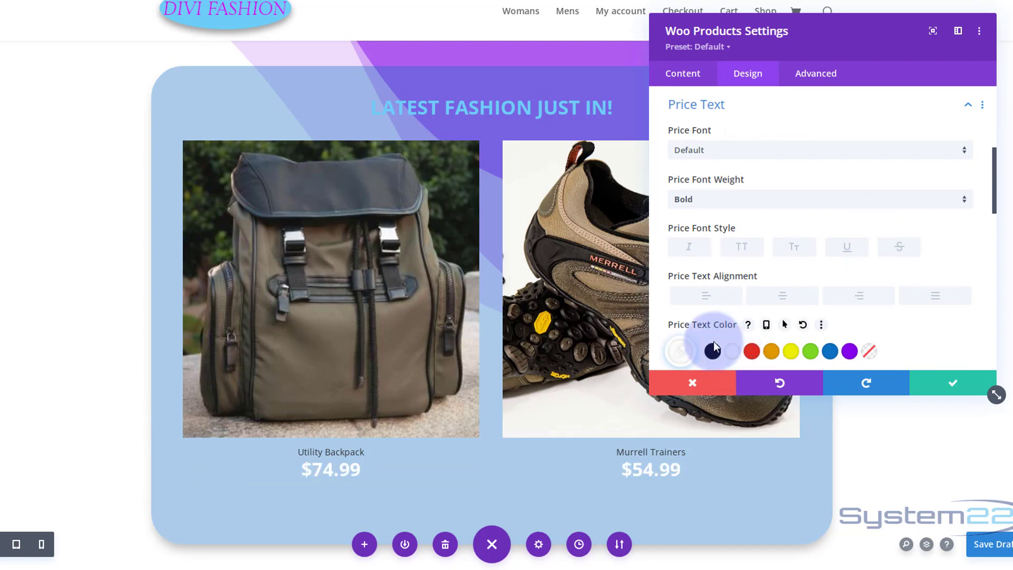
pyautogui.click(957, 388)
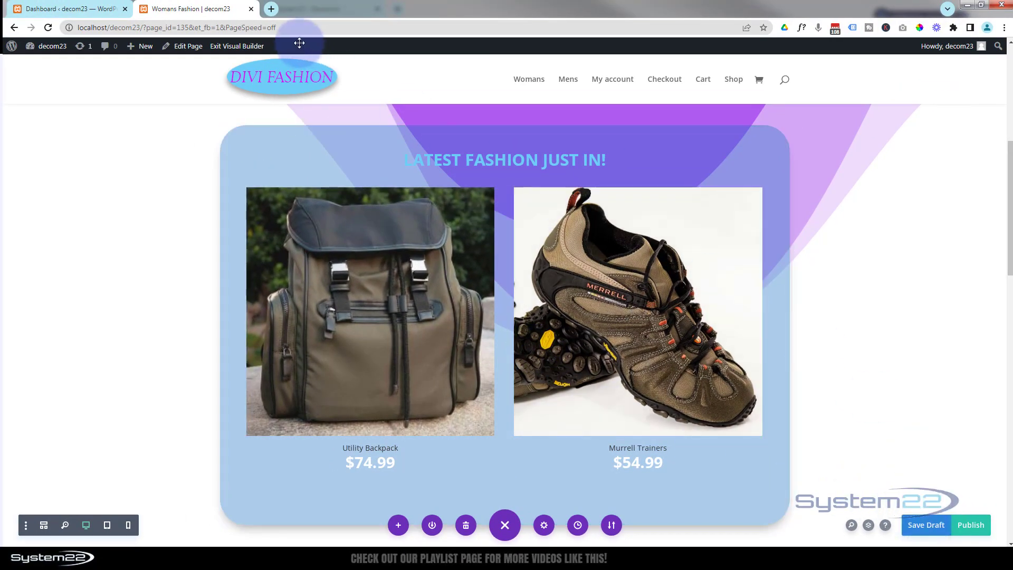
# Exit the visual builder and review the Latest Fashion Just In section on the front-end page
pyautogui.click(245, 46)
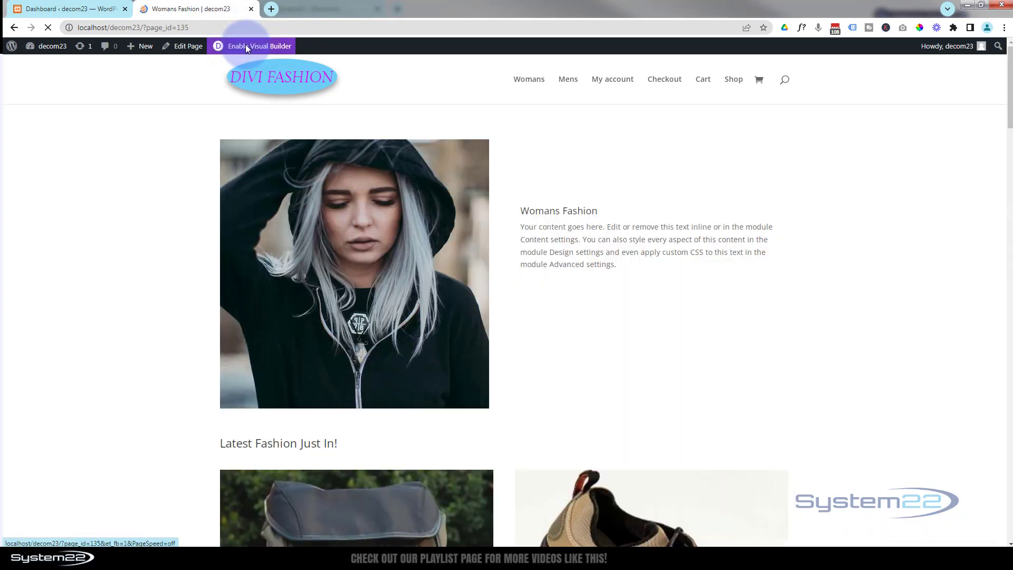
pyautogui.scroll(-4, 195, 134)
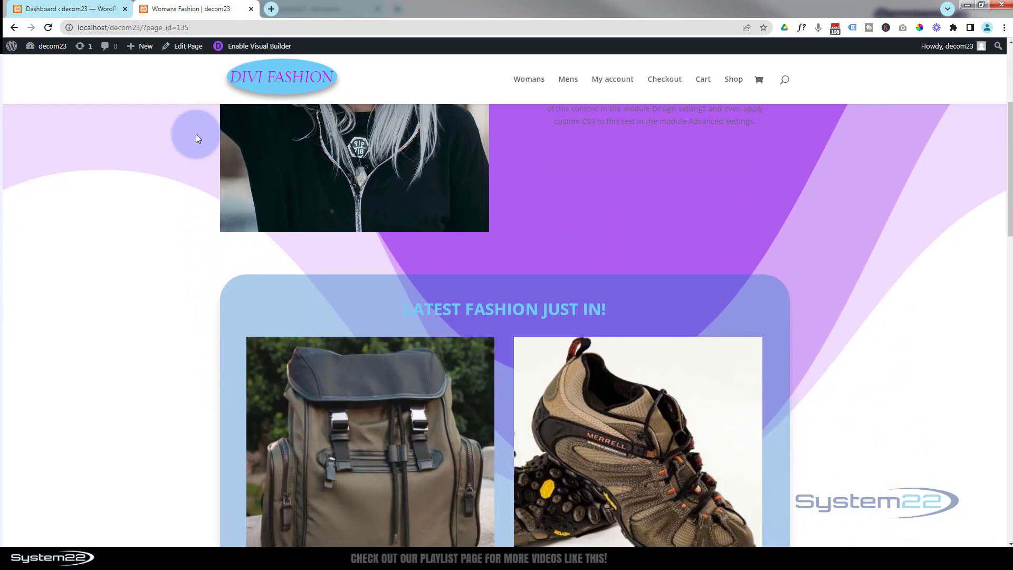
pyautogui.scroll(-3, 196, 138)
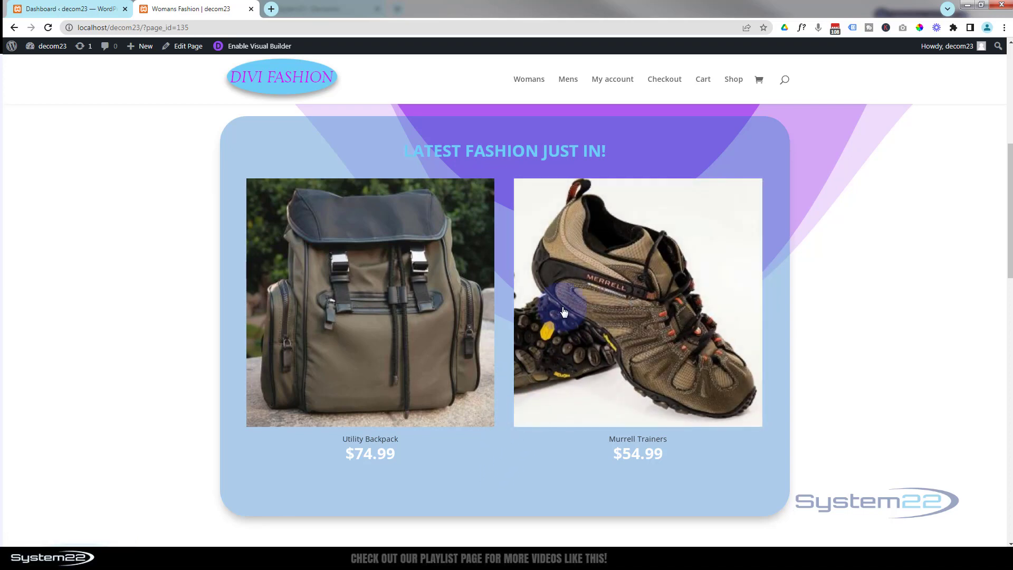
# Switch to the WordPress dashboard and open the list of all products
pyautogui.click(32, 8)
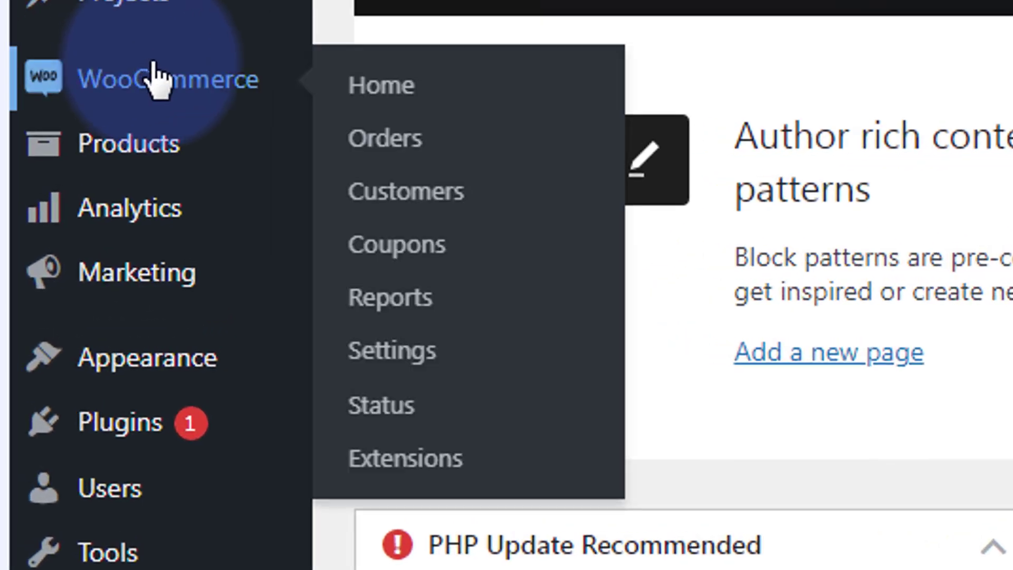
pyautogui.moveTo(39, 247)
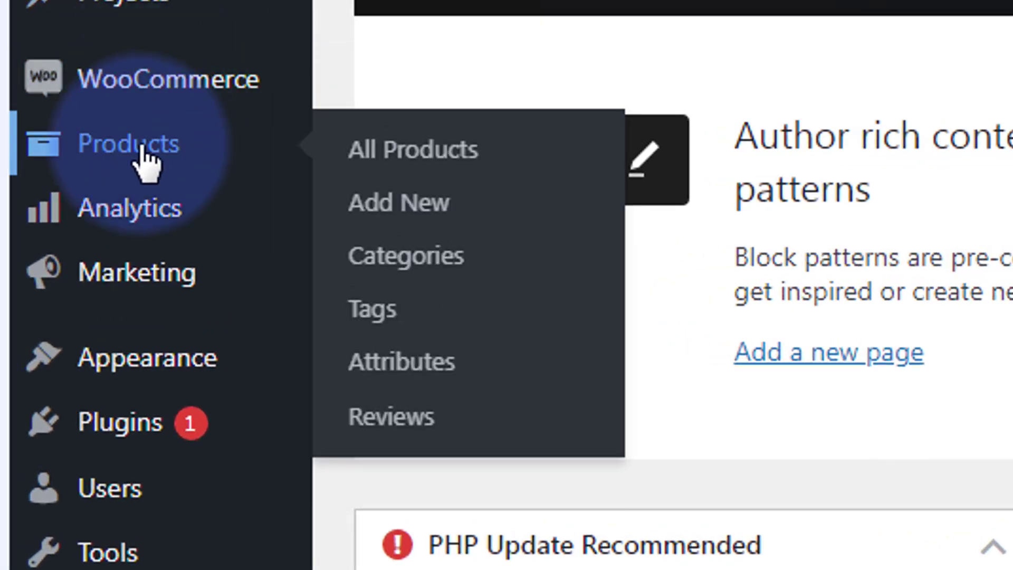
pyautogui.click(144, 156)
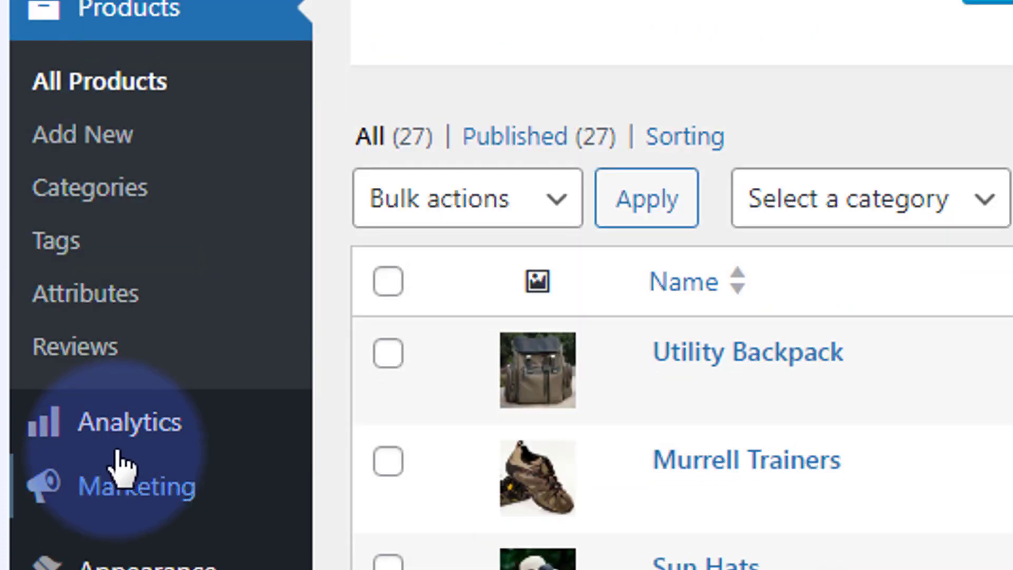
pyautogui.scroll(-3, 441, 342)
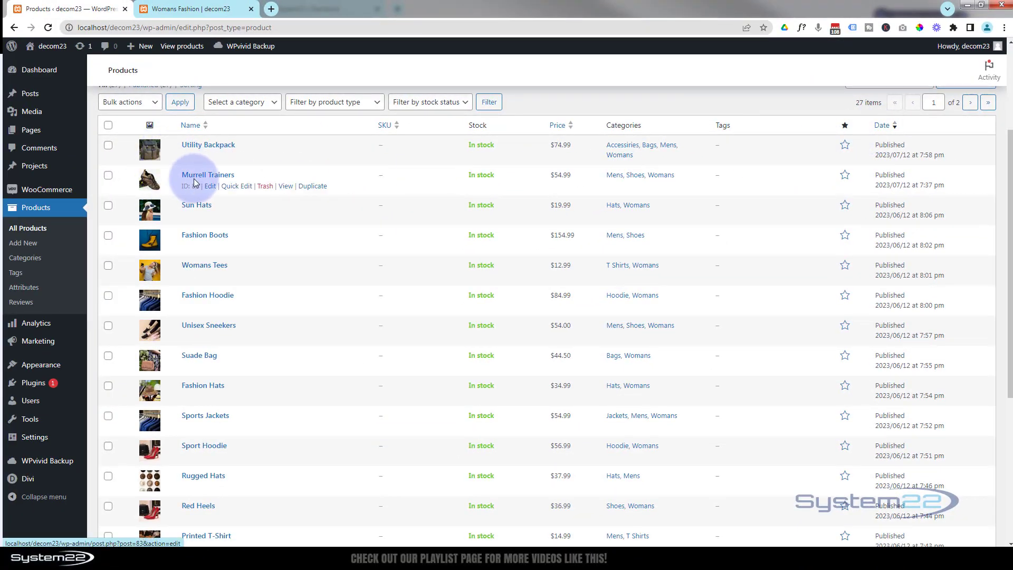
# Check the products on the Womans Fashion page, then view the quick-edit details of Murrell Trainers and close them without saving
pyautogui.click(195, 9)
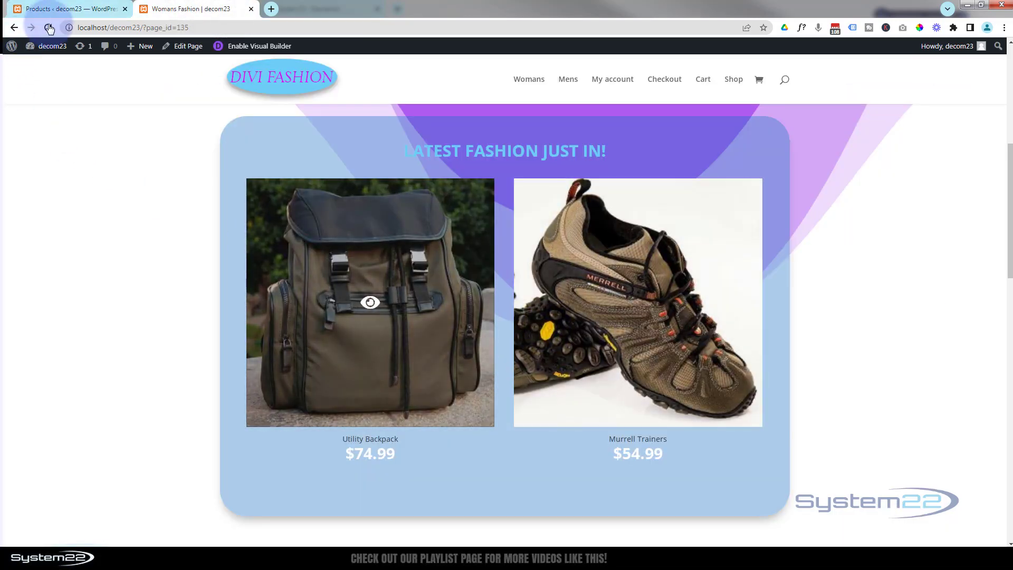
pyautogui.click(60, 9)
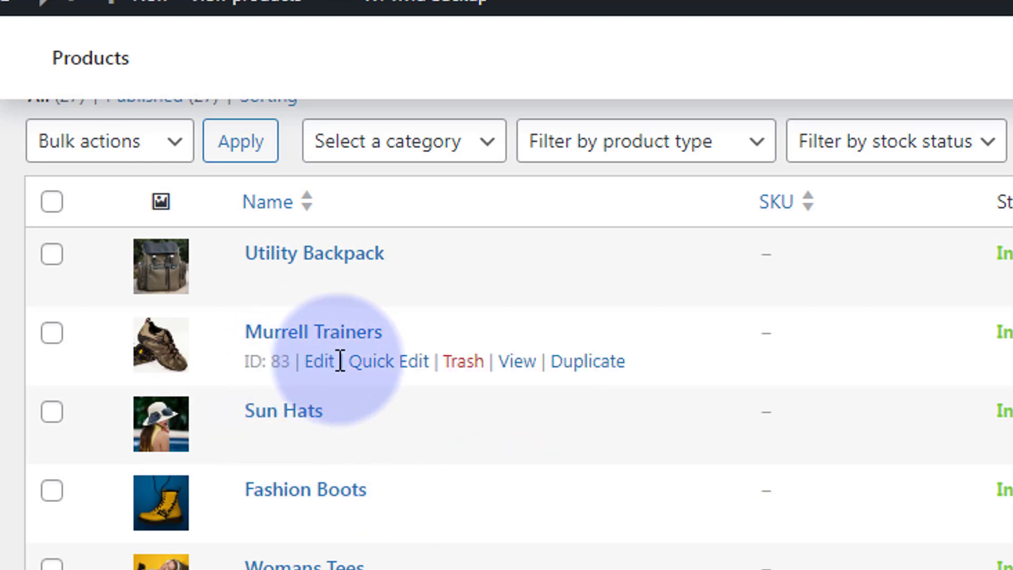
pyautogui.click(371, 361)
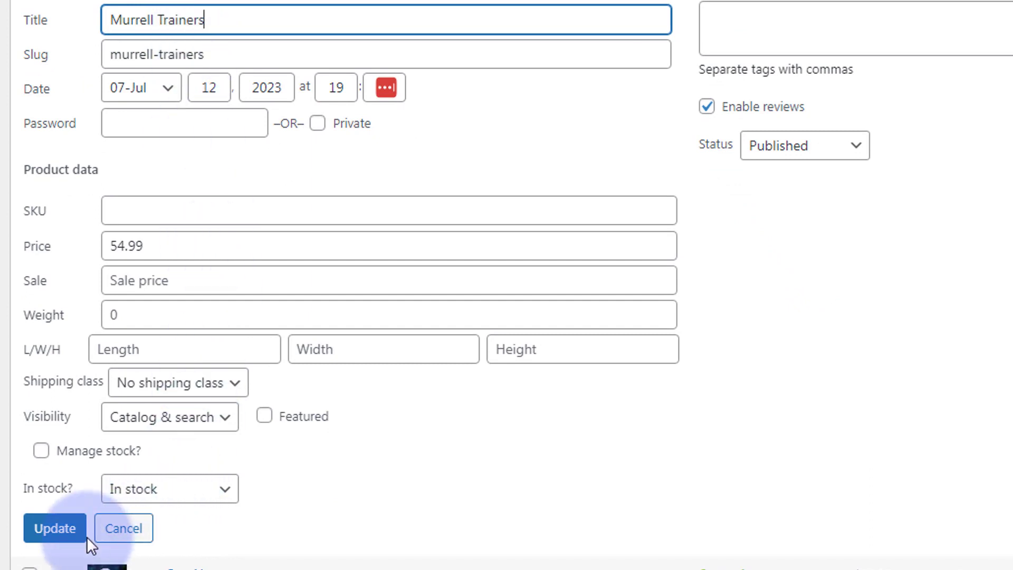
pyautogui.click(124, 529)
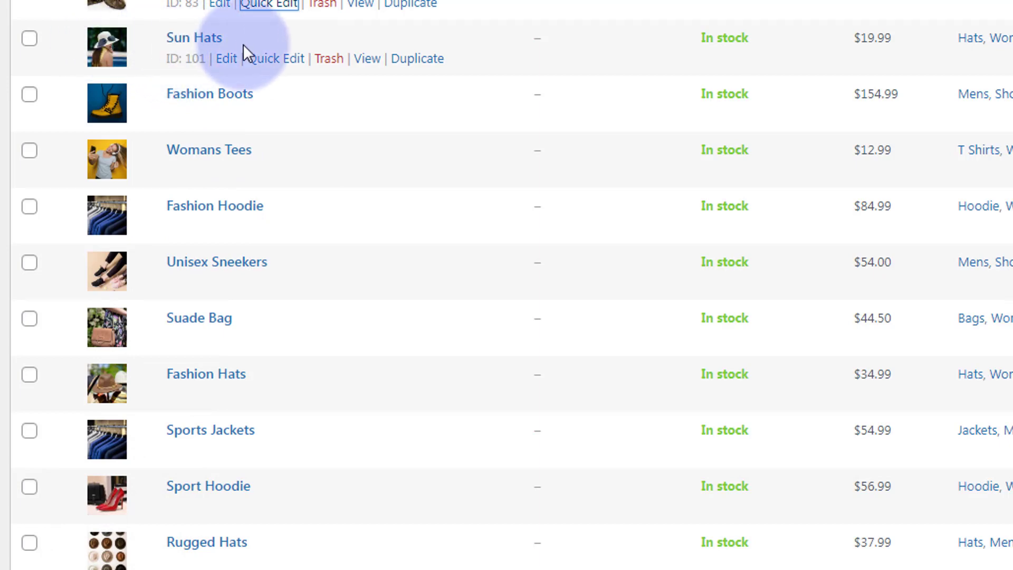
# Quick-edit the Sun Hats product to set its publish month to 08-Aug and update it
pyautogui.click(268, 59)
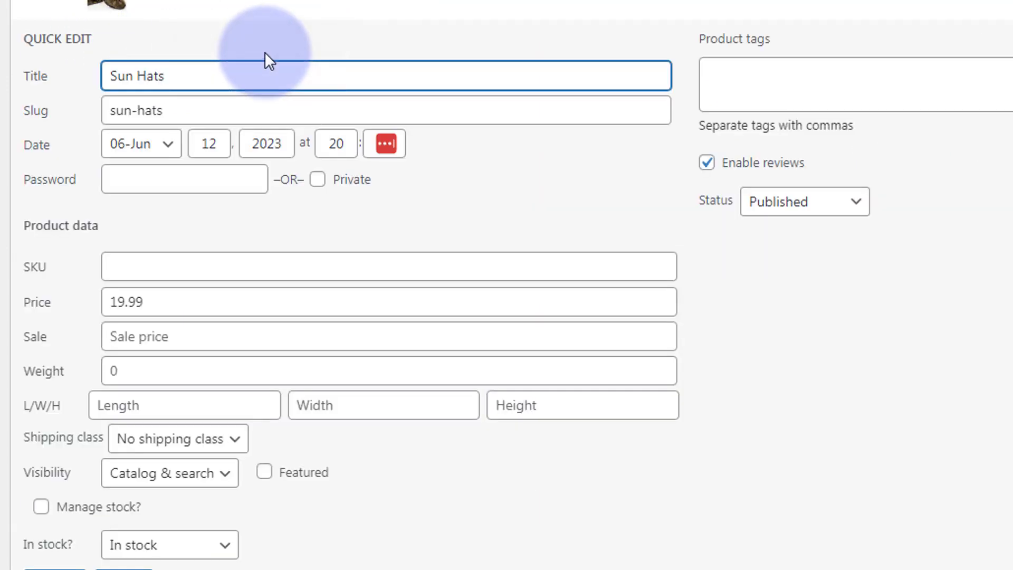
pyautogui.click(172, 146)
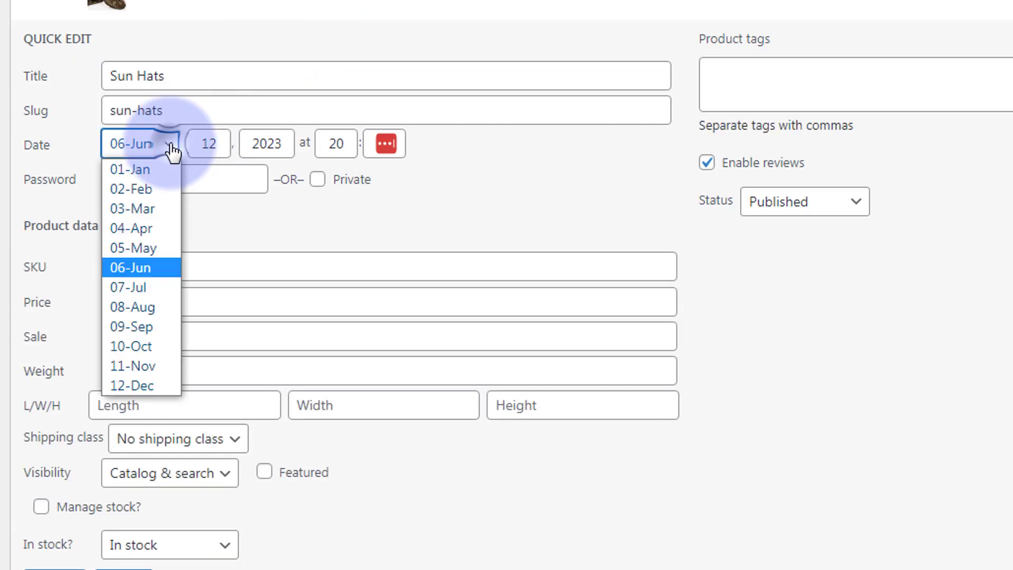
pyautogui.click(117, 308)
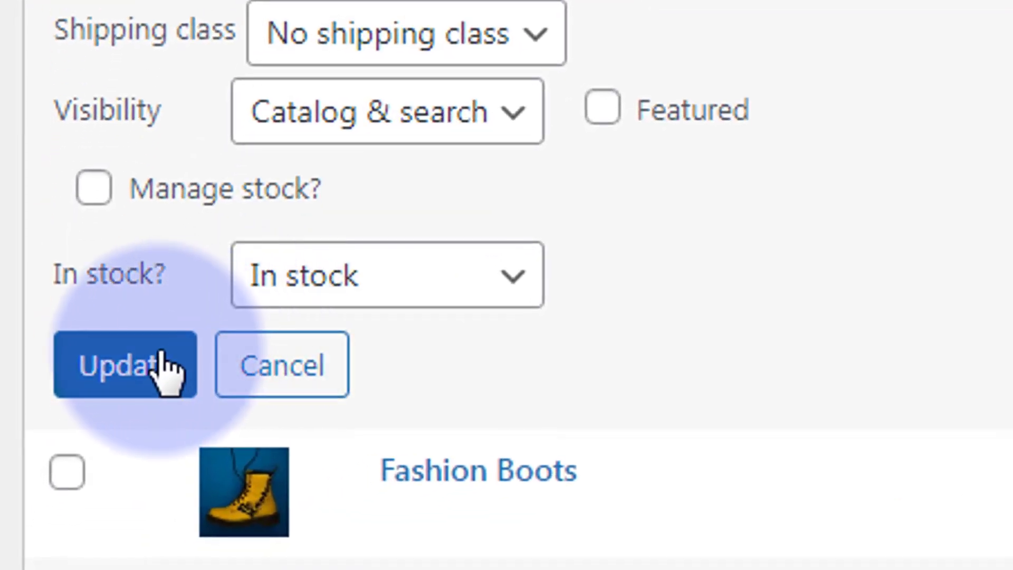
pyautogui.click(160, 367)
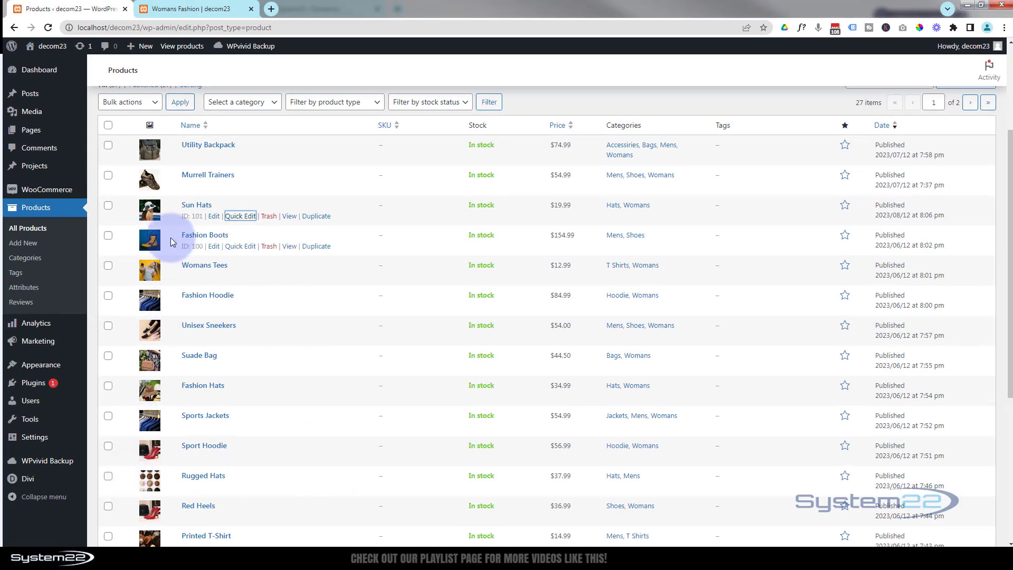
# Set the Fashion Boots product's publish month to 08-Aug through Quick Edit and save the update
pyautogui.click(239, 247)
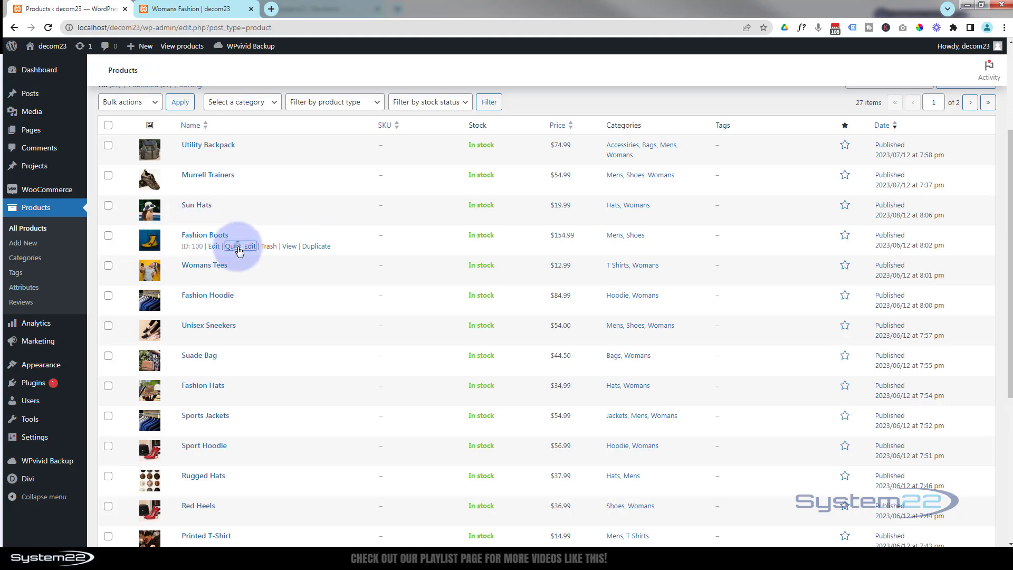
pyautogui.click(184, 293)
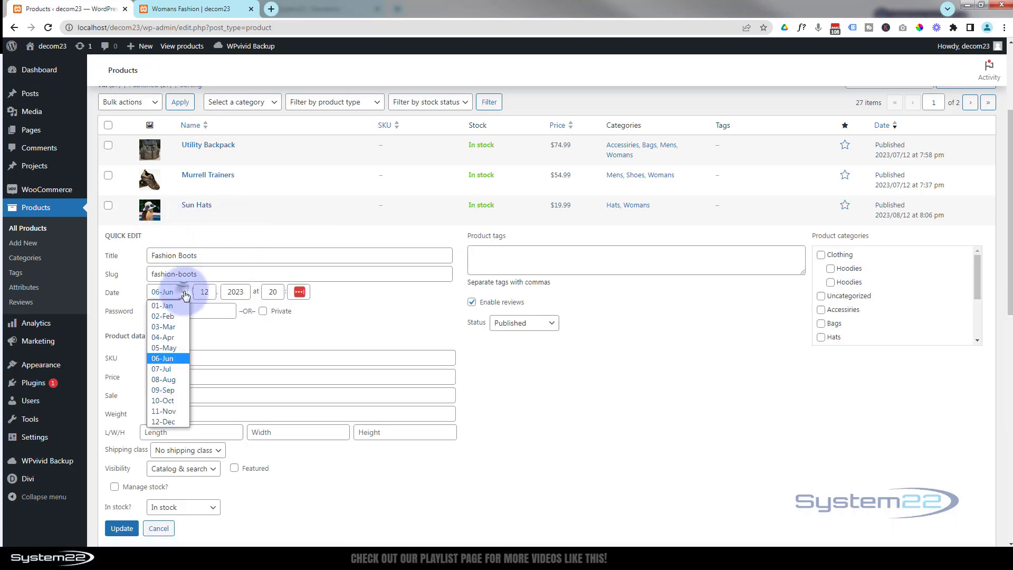
pyautogui.click(166, 379)
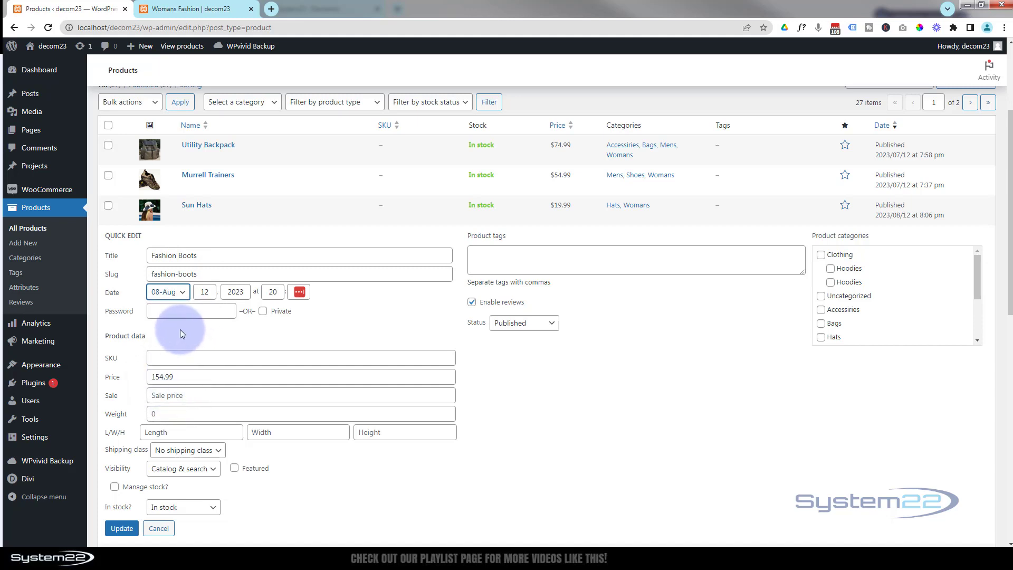
pyautogui.click(129, 527)
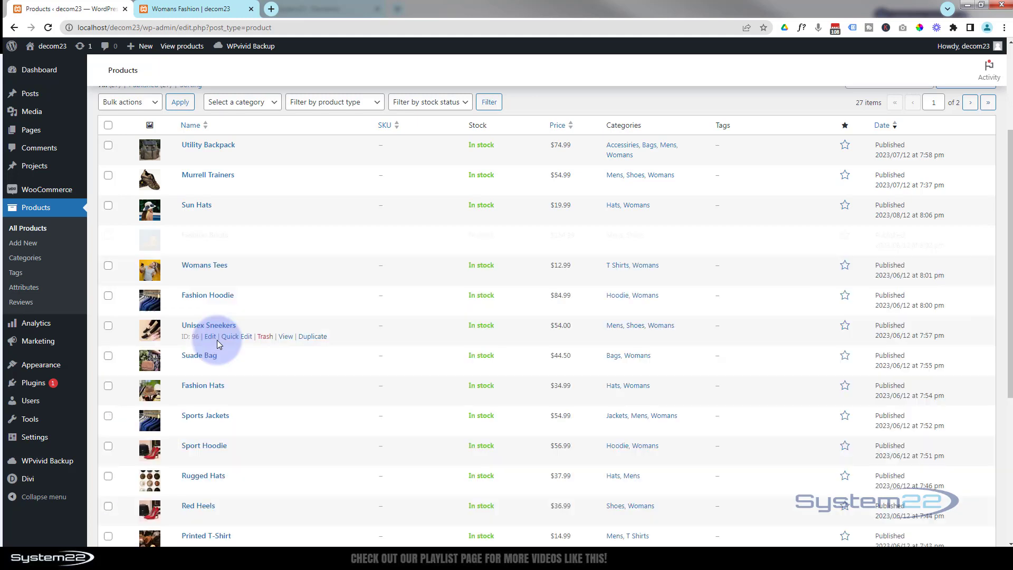
# Review the Latest Fashion Just In section on the Womans Fashion page, view the Sun Hats product page and return
pyautogui.click(189, 8)
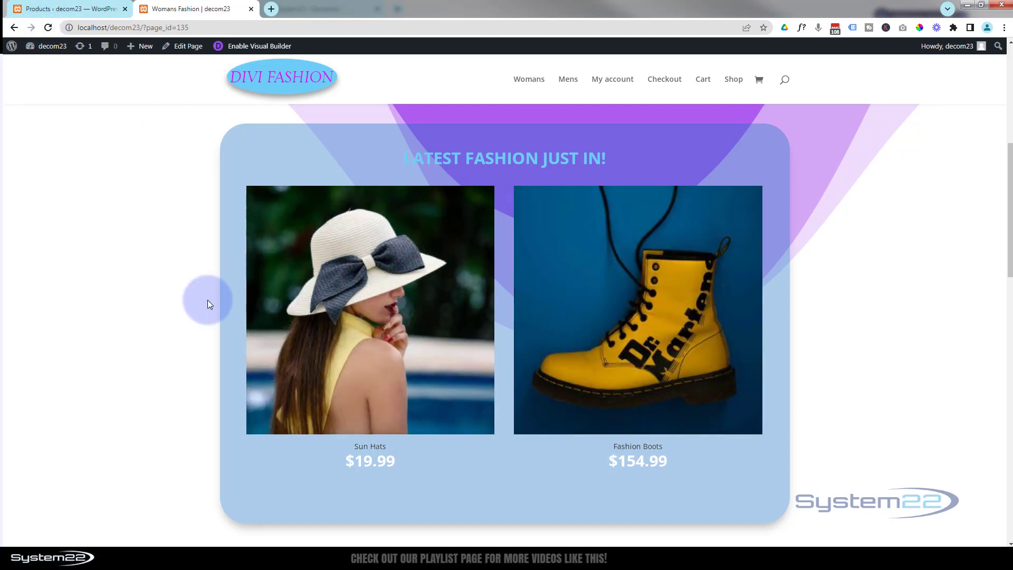
pyautogui.click(346, 302)
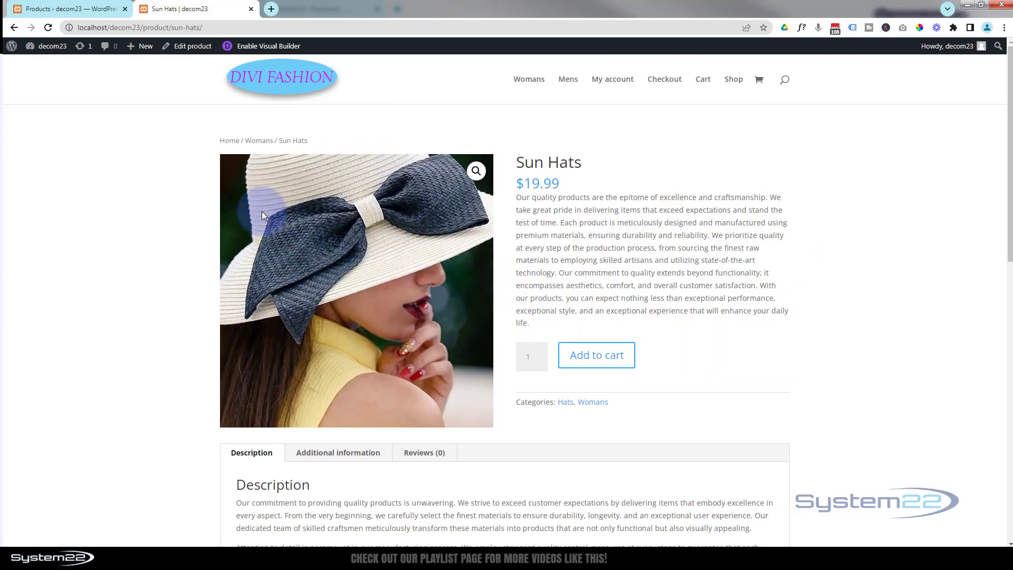
pyautogui.click(15, 27)
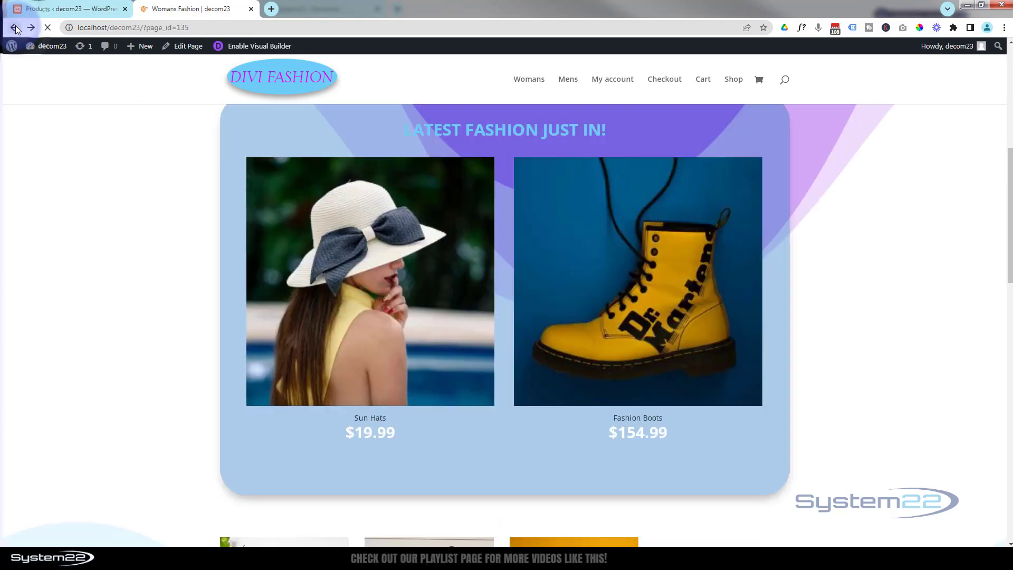